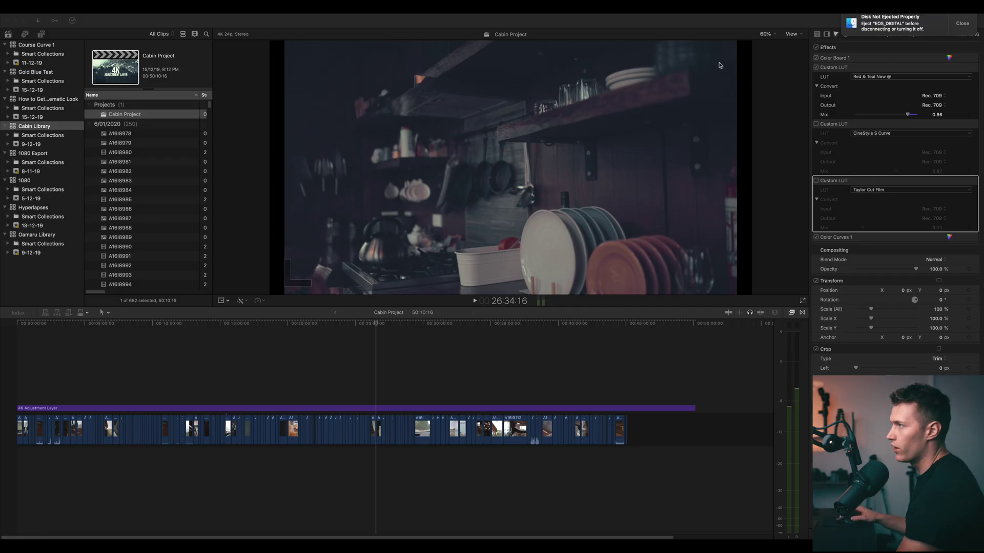
Create a new library and save it as Cinematic Look.
click(230, 23)
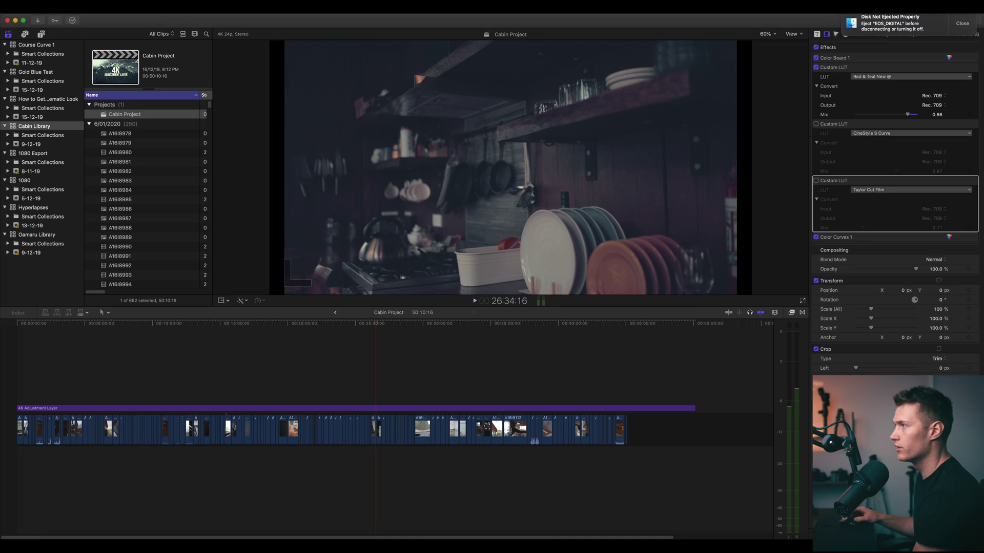
click(49, 14)
mouse_move(56, 14)
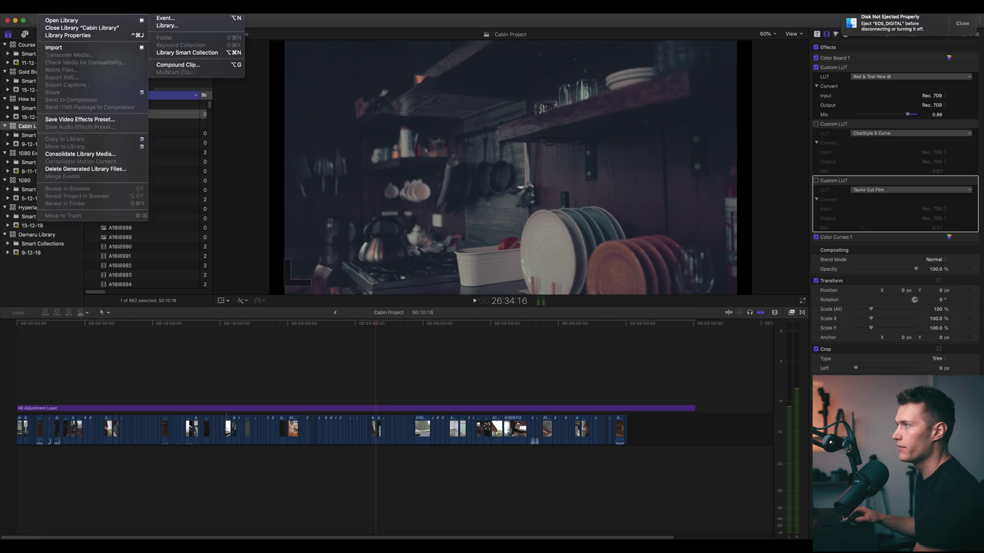
click(199, 26)
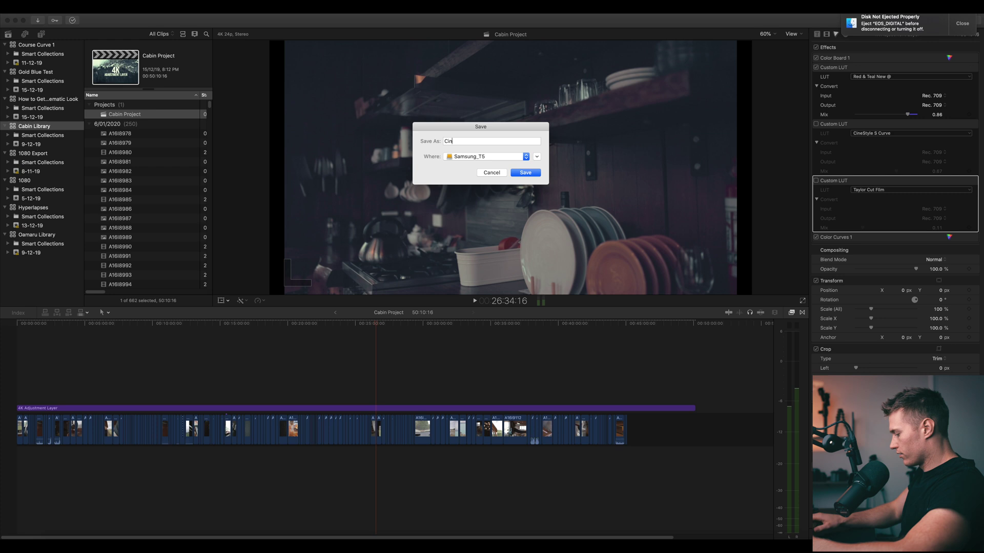
click(525, 173)
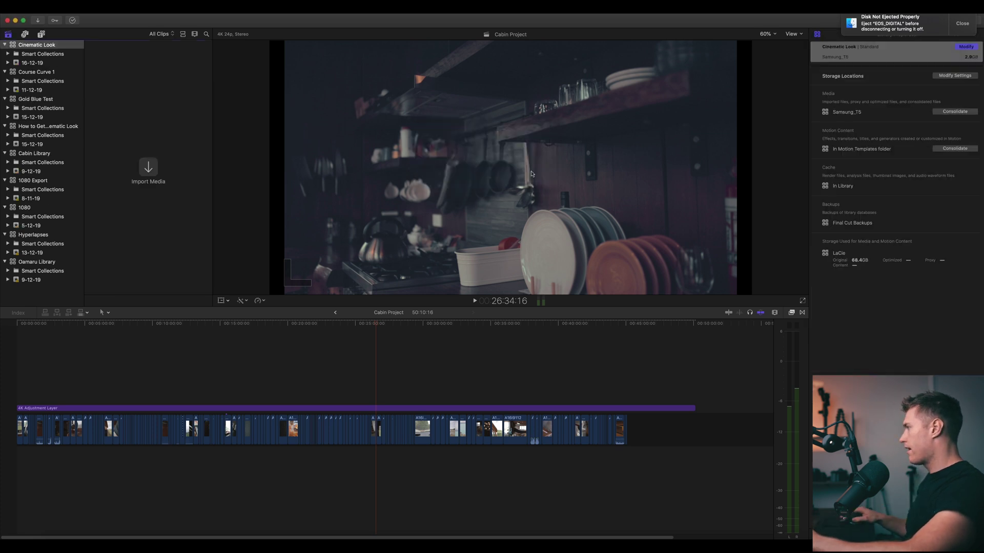
Start a new project named Cinematic Look at 4K 3840x2160, 24p.
right_click(37, 44)
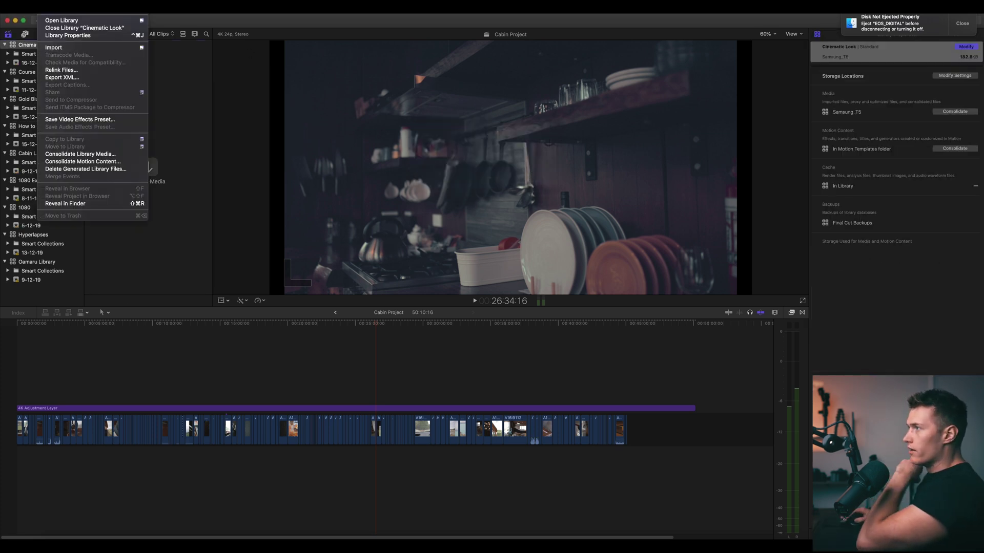
mouse_move(102, 20)
key(super+n)
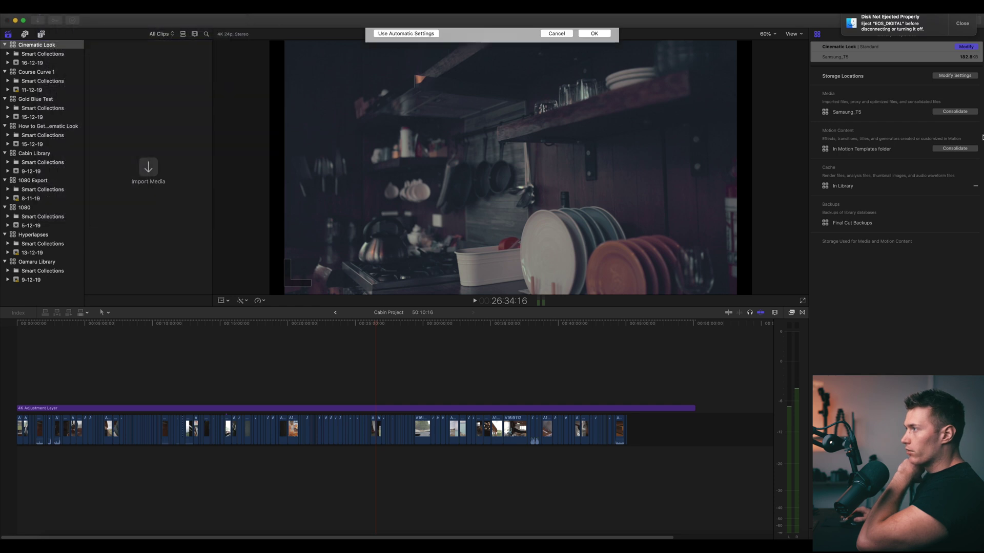
text(C)
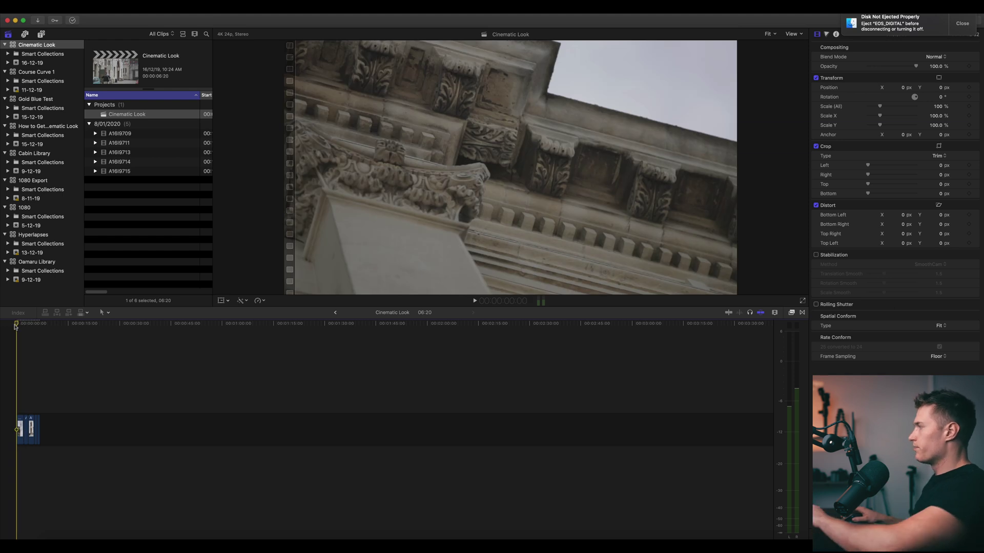
Play the new project from the start to review the clips.
key(space)
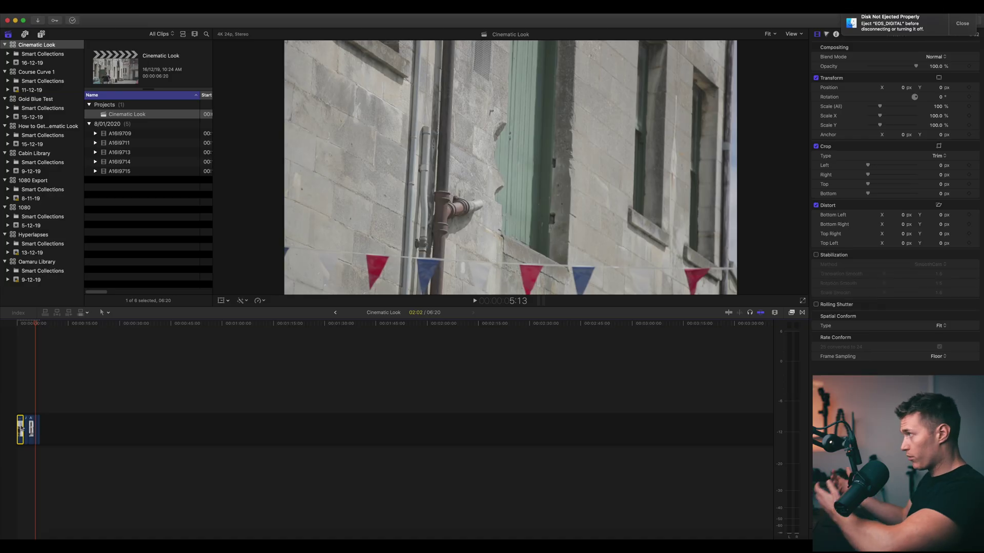
click(21, 328)
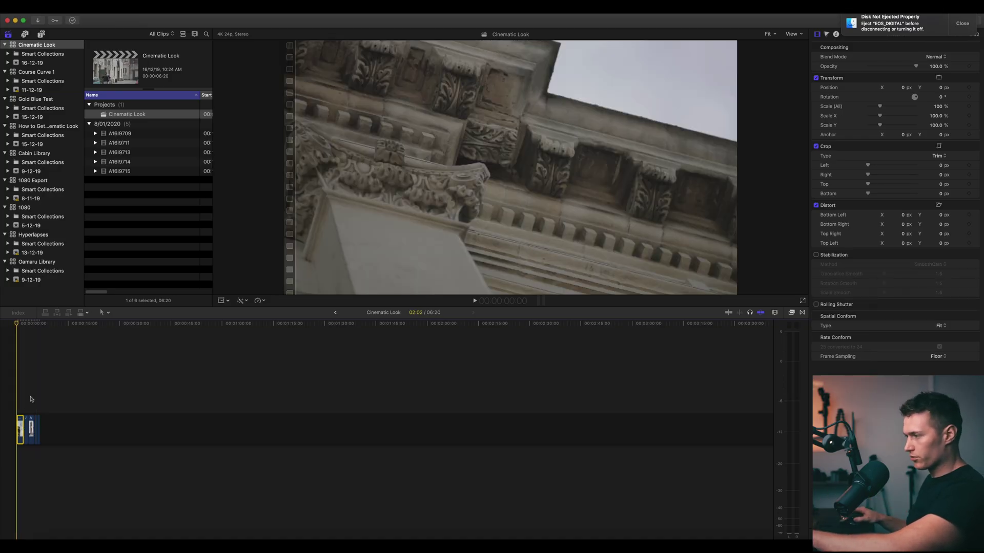
key(space)
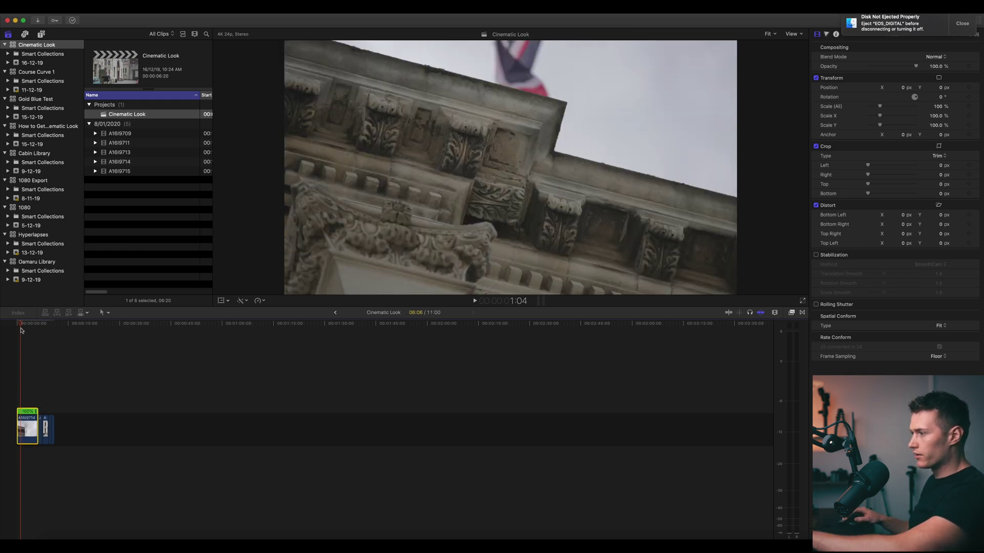
key(space)
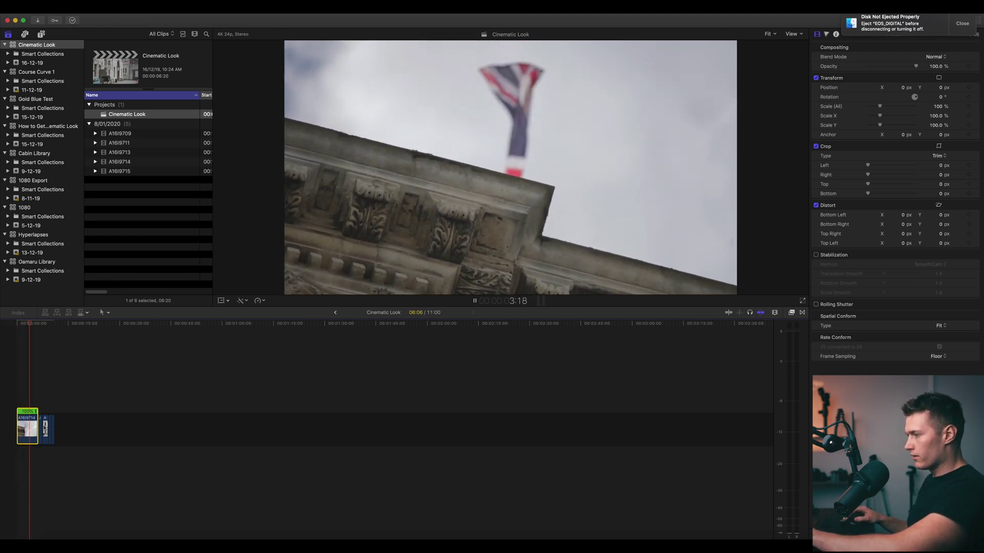
Open a custom speed setting for the short second clip.
click(53, 429)
key(space)
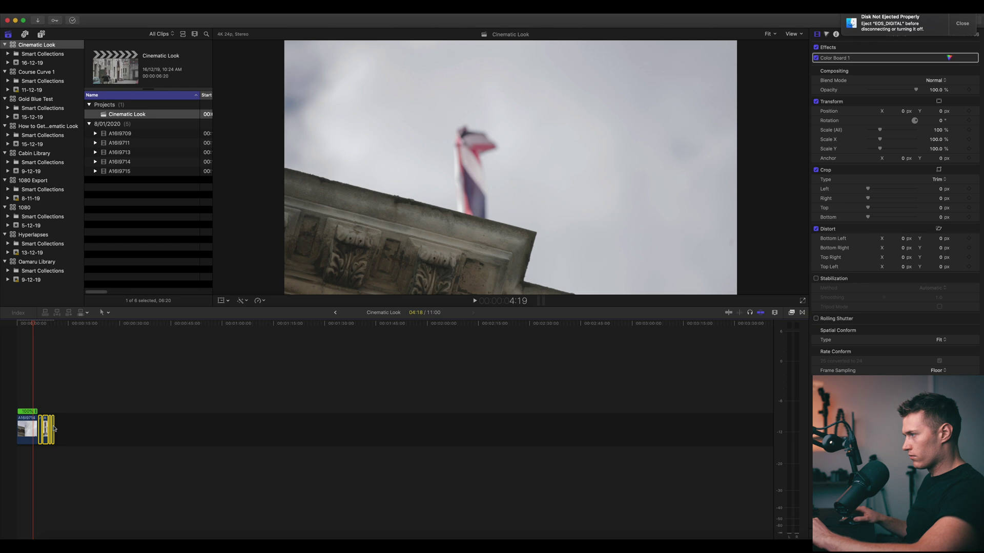
click(262, 301)
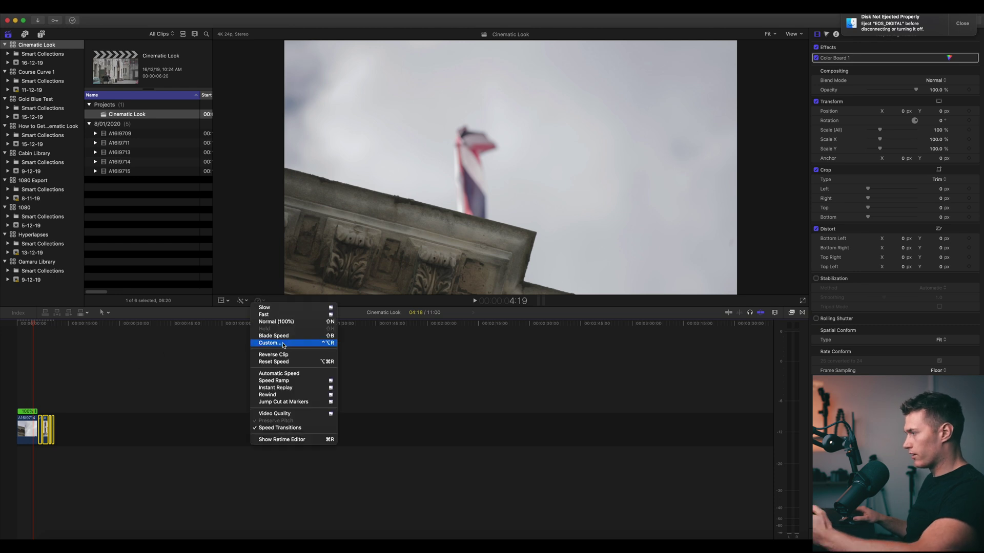
click(283, 344)
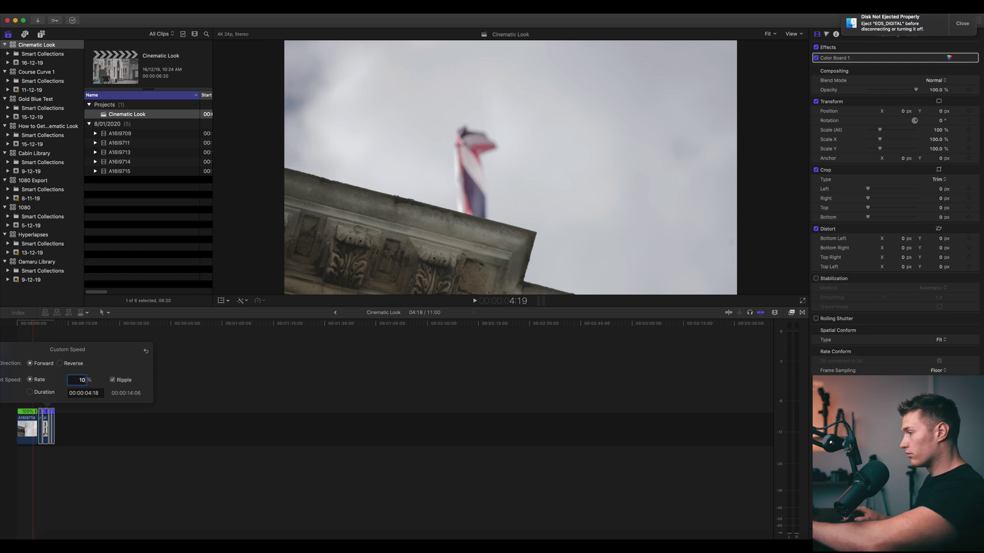
Play the timeline from within the clips, then return to the start.
click(93, 451)
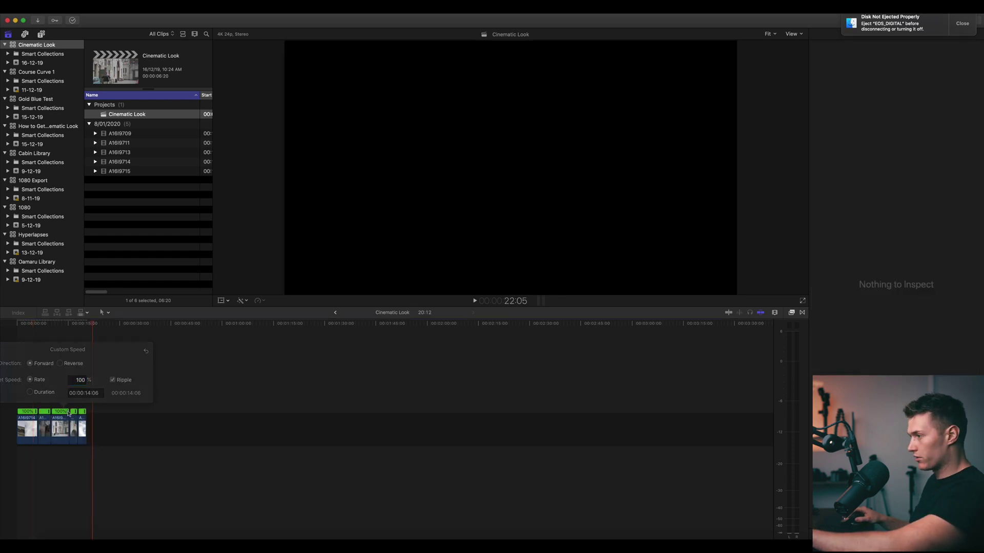
click(45, 324)
key(space)
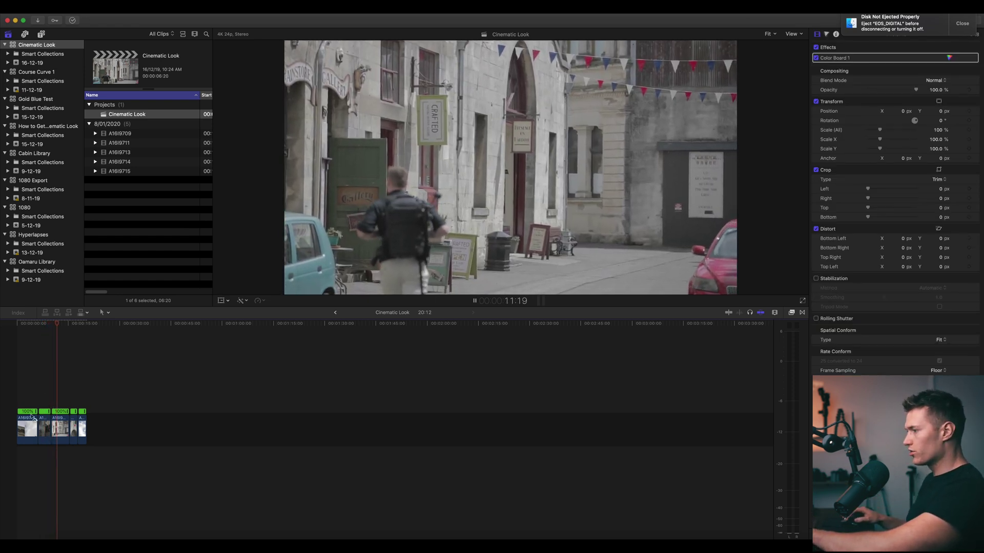
key(Home)
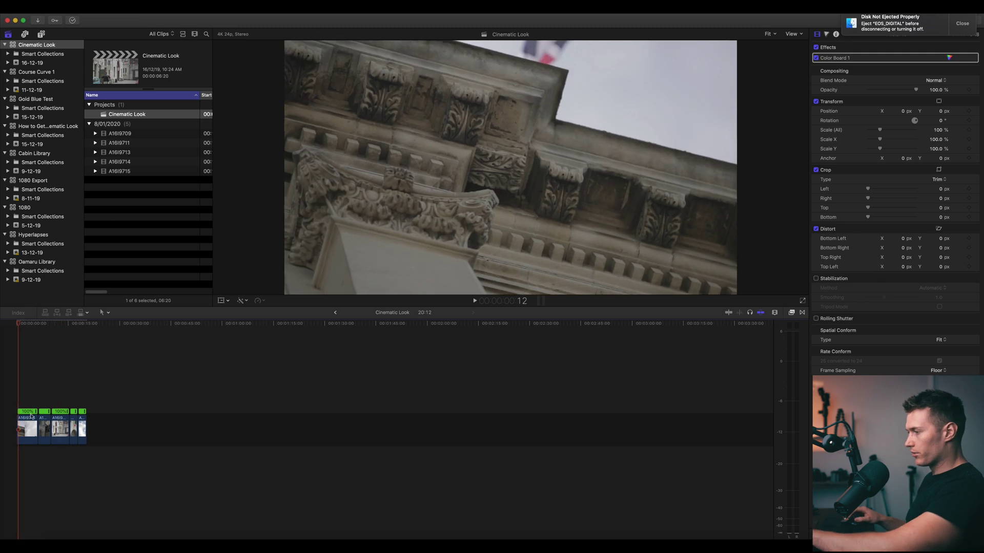
Enable stabilization on clip A1619714 and toggle it on the third clip, previewing each shot.
click(27, 437)
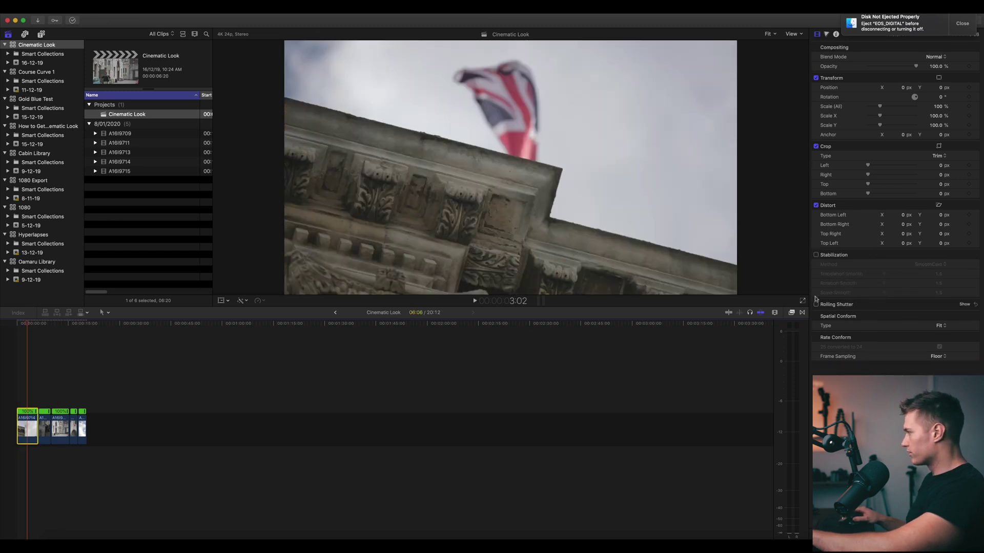
click(817, 255)
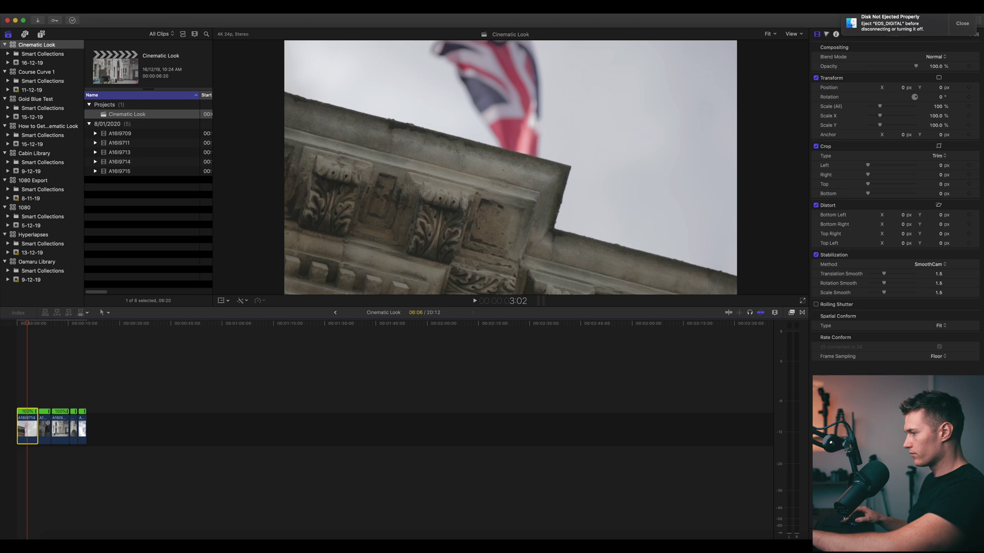
key(Down)
key(space)
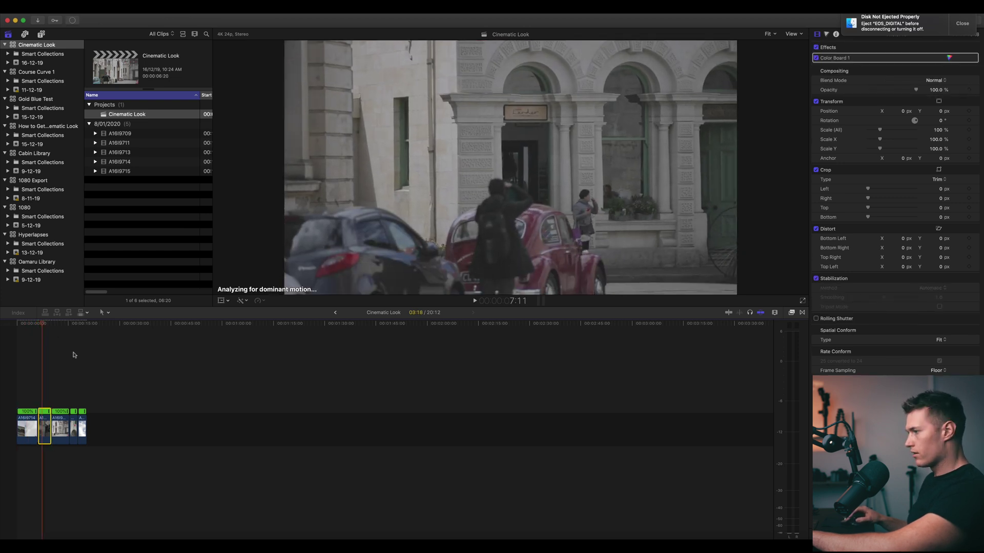
click(60, 425)
scroll(871, 256, down, 1)
click(816, 255)
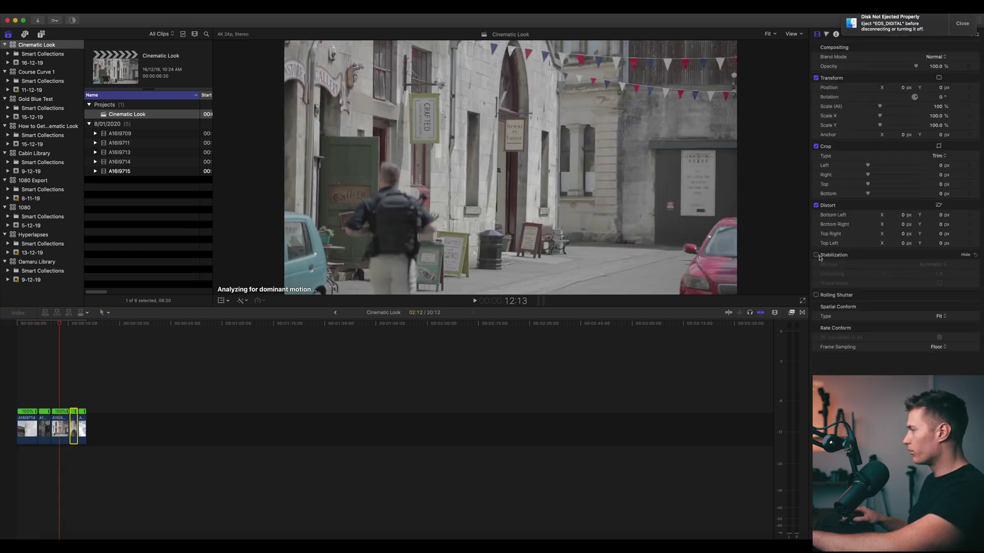
key(Down)
key(space)
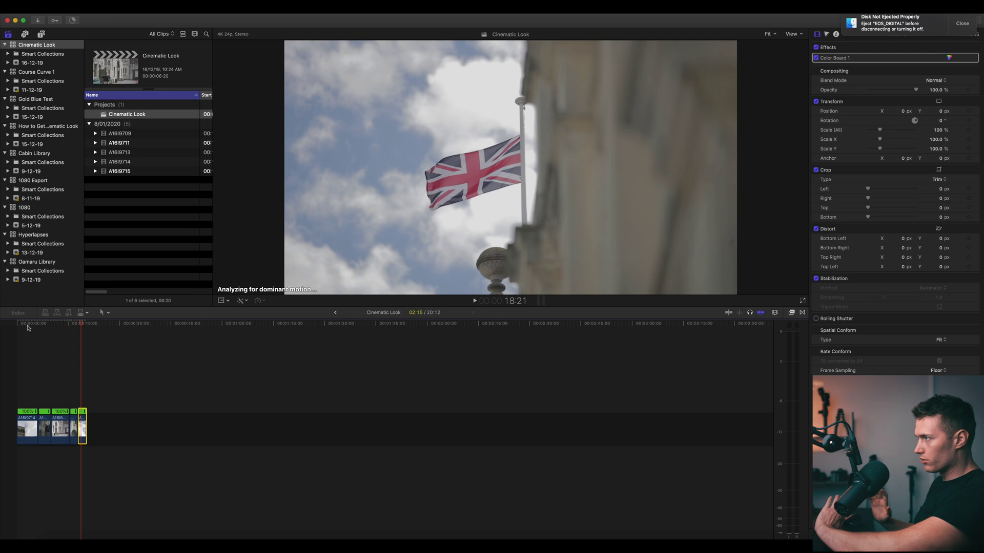
Select all clips and play the whole sequence from the start.
key(super+a)
key(Home)
key(space)
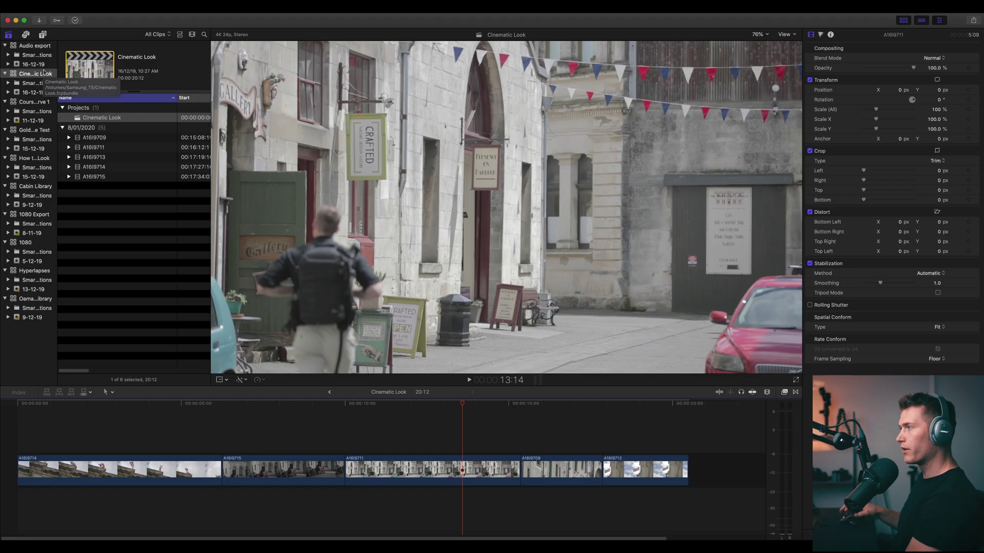
Drop a 4K Adjustment Layer above the first clip and stretch it to the timeline's end.
click(43, 35)
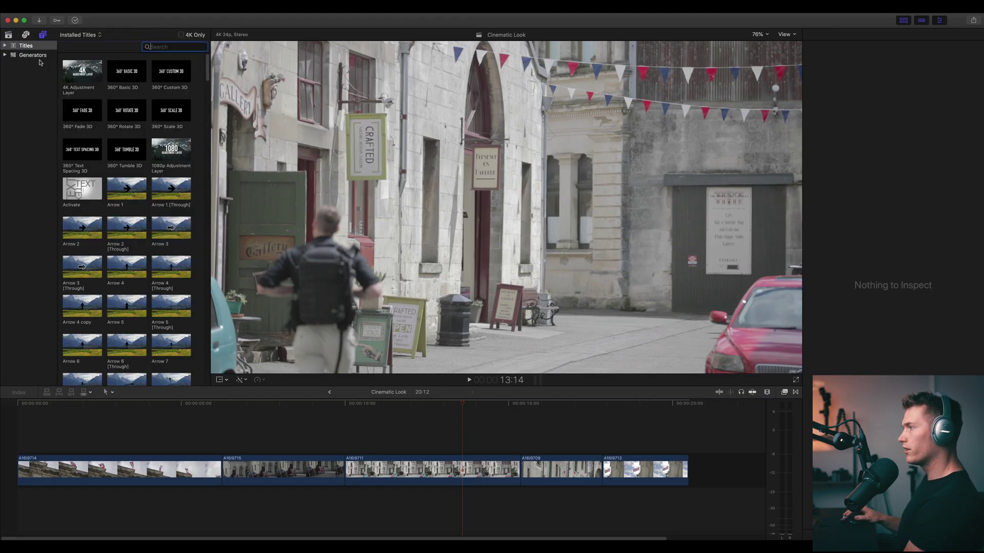
drag(44, 383, 20, 451)
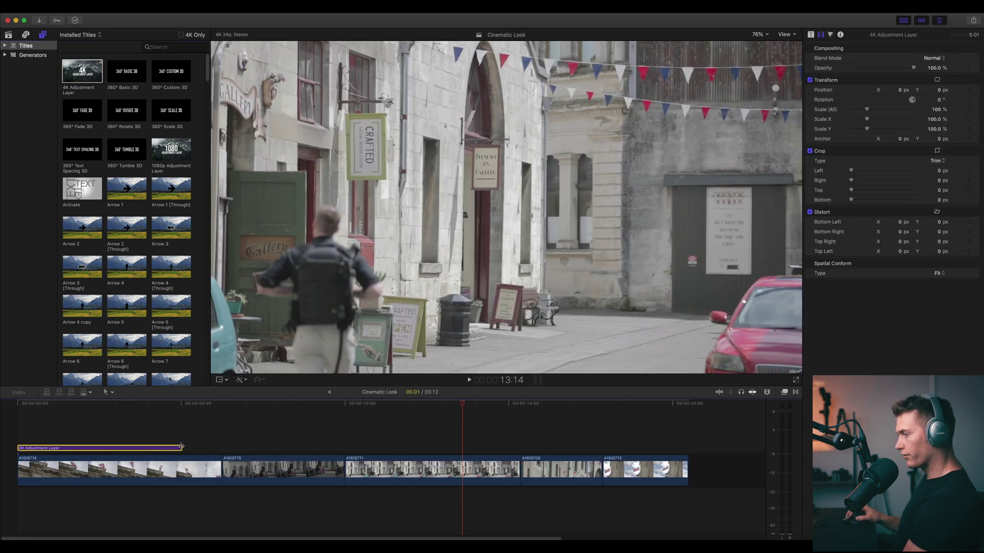
drag(181, 446, 690, 468)
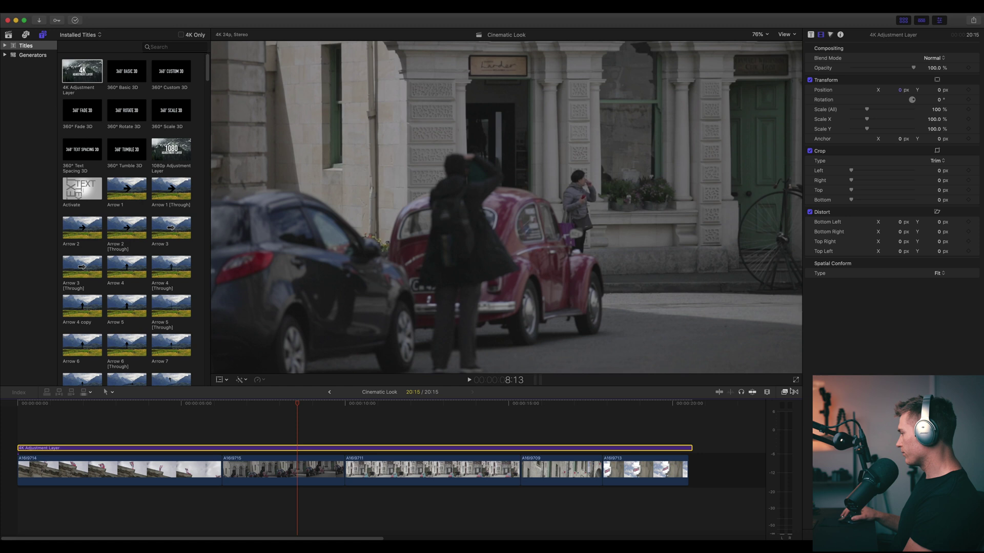
Search for and apply the Custom LUT effect to the adjustment layer, then browse its LUT list.
click(784, 392)
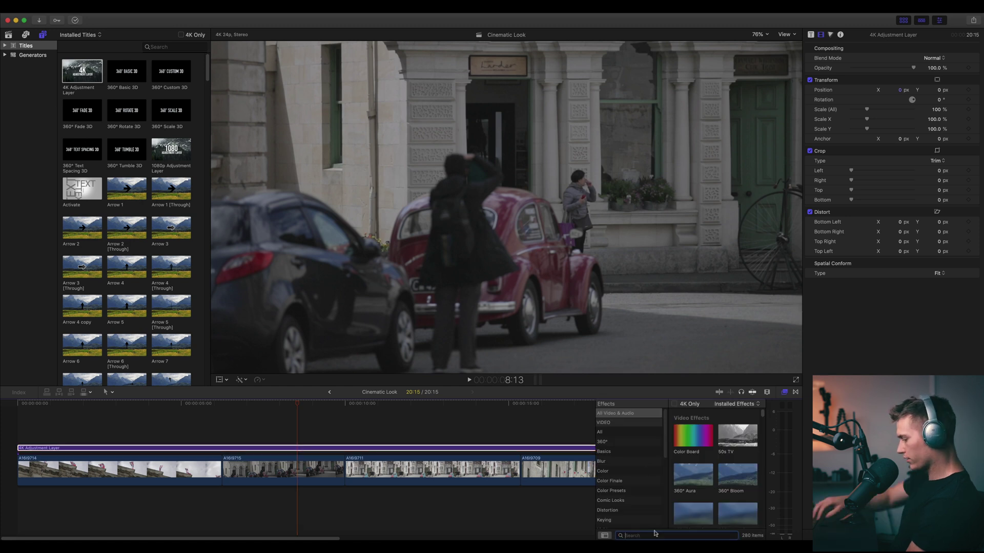
text(cust)
drag(692, 426, 333, 450)
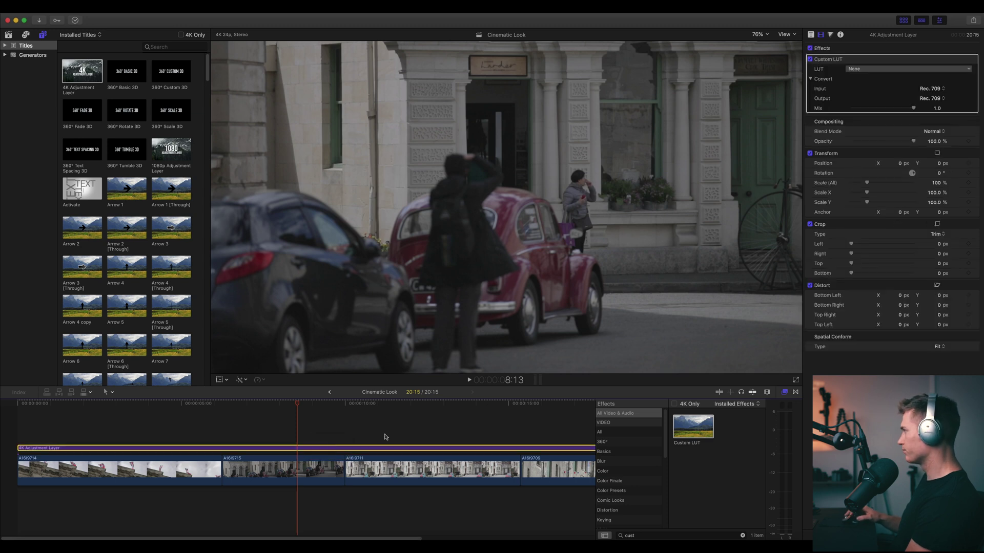
click(876, 70)
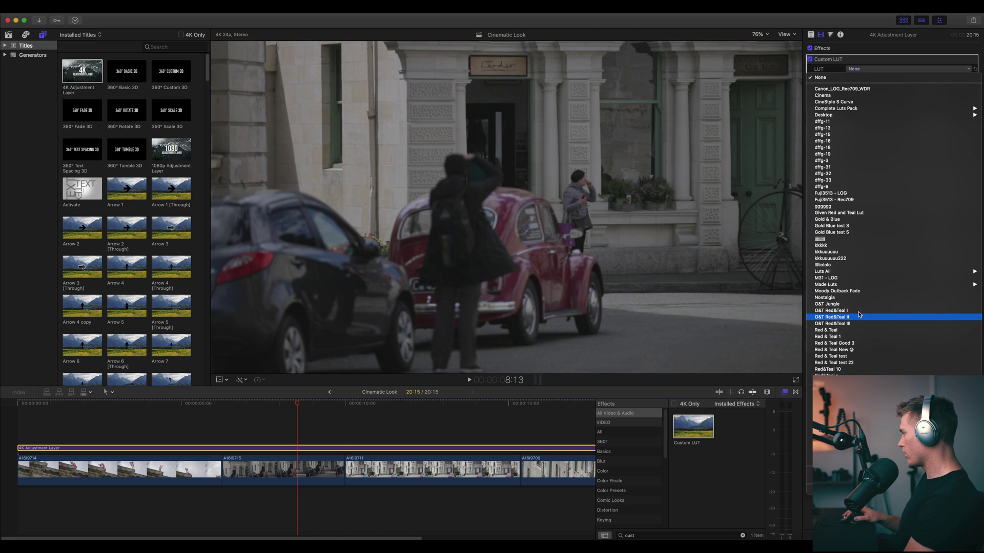
click(806, 385)
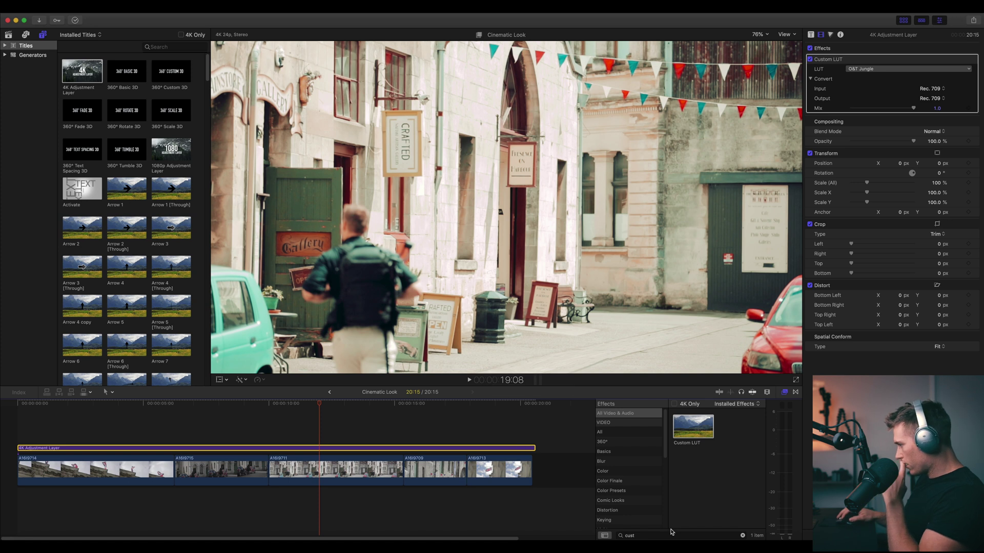
Search effects for 'color', apply ColorFinalePro to the adjustment layer, and show its controls.
double_click(654, 534)
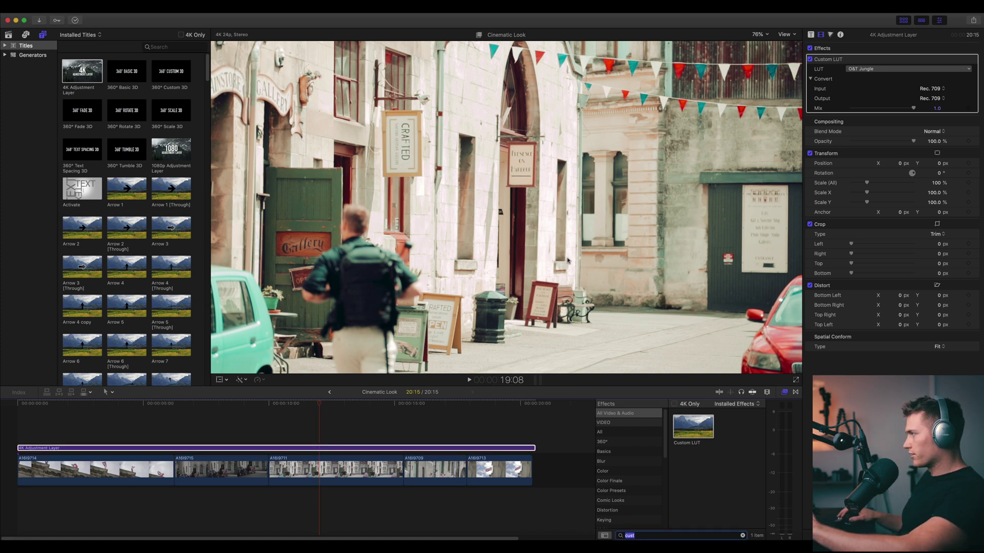
key(BackSpace)
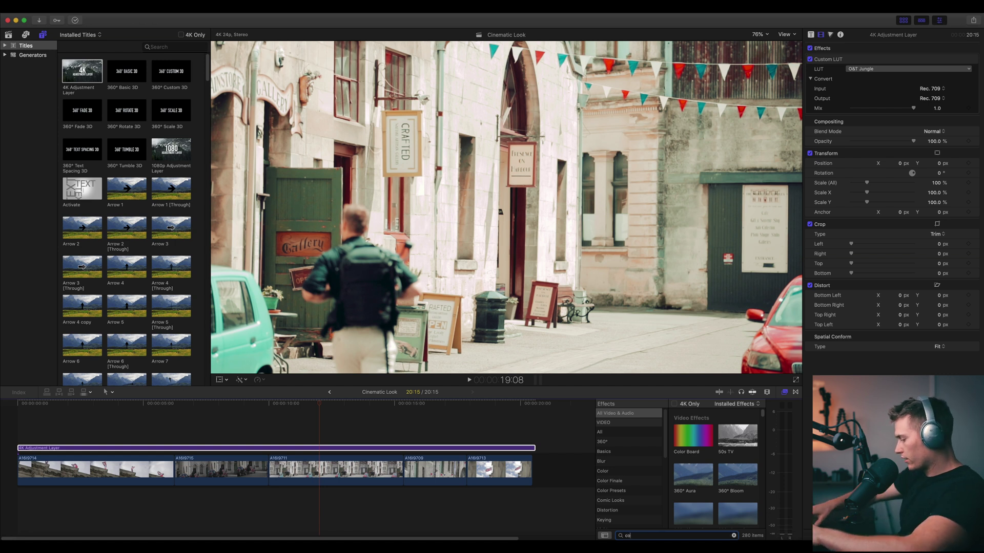
text(color)
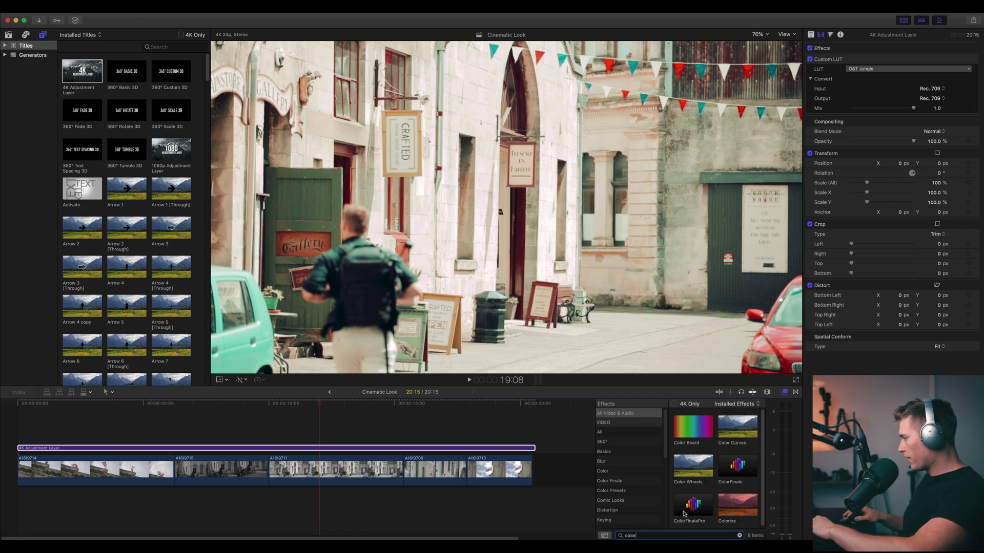
drag(689, 512, 362, 451)
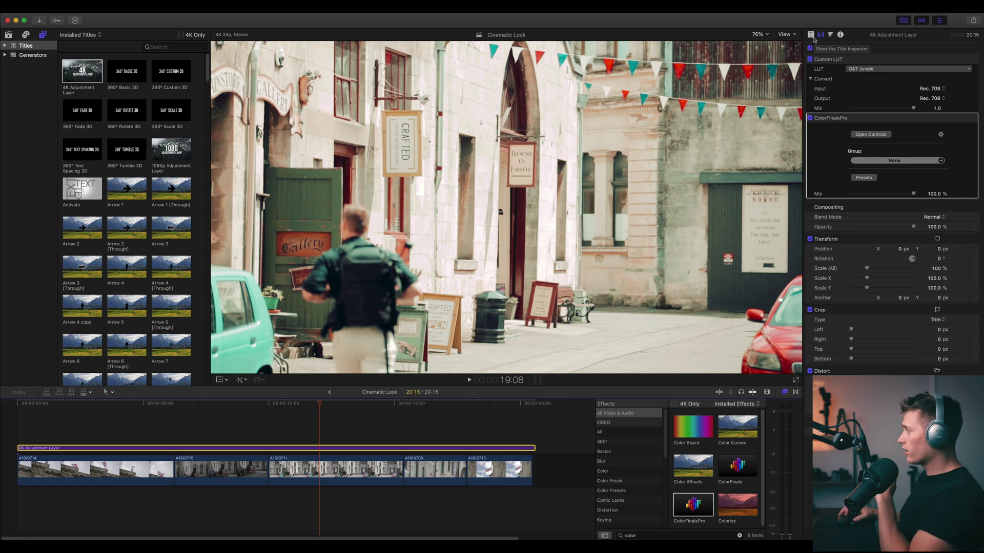
click(876, 135)
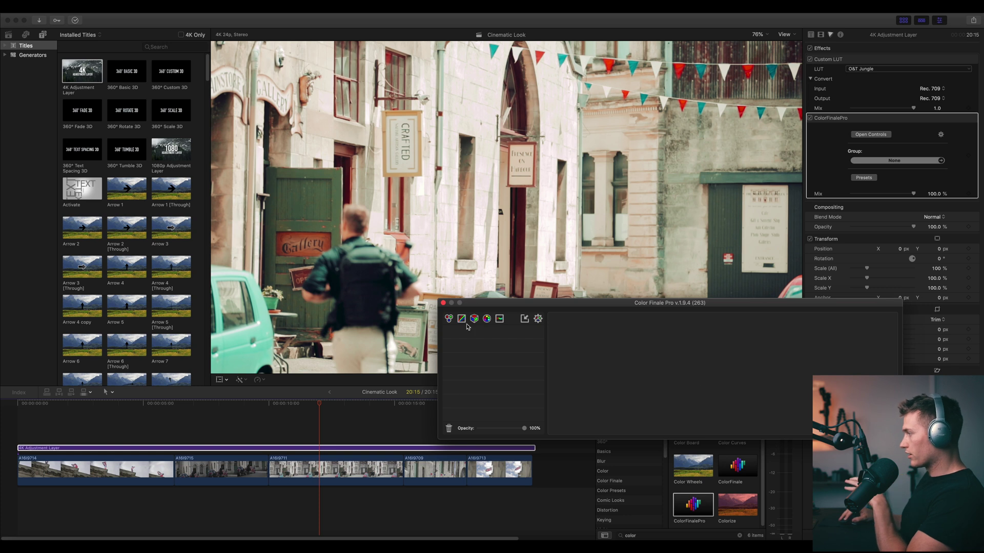
Add Color Wheels and Curves layers and pull an upper Master Curve point slightly down.
click(450, 319)
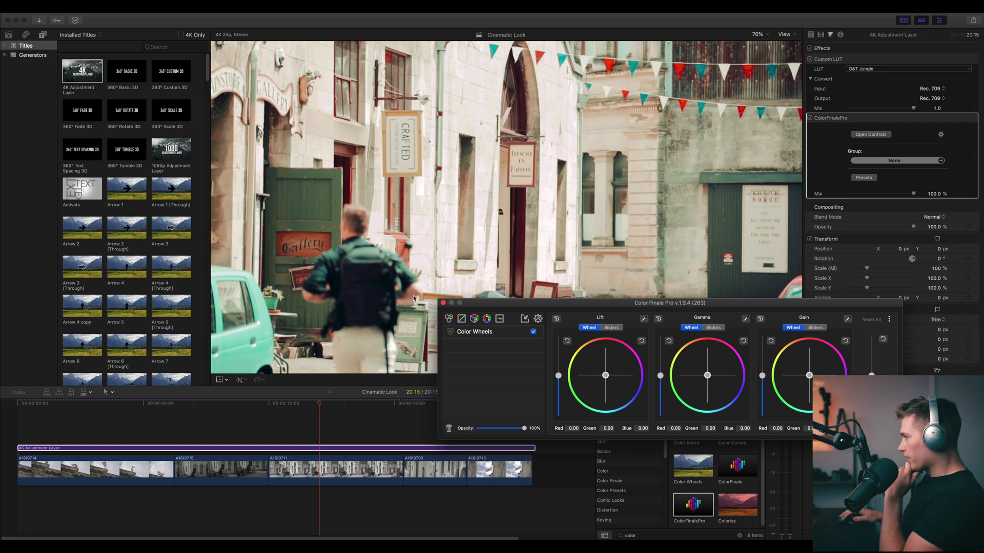
drag(489, 309, 482, 375)
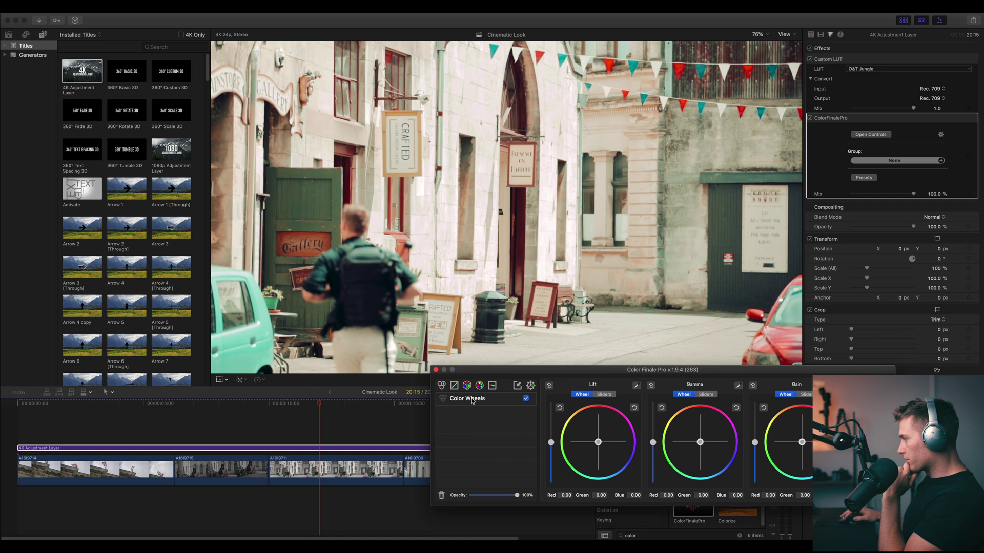
click(454, 386)
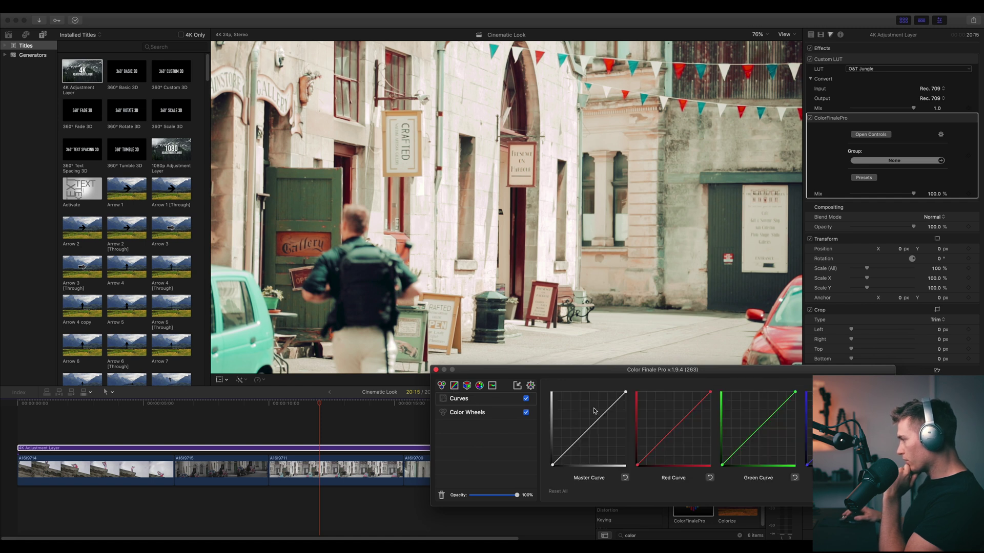
click(564, 452)
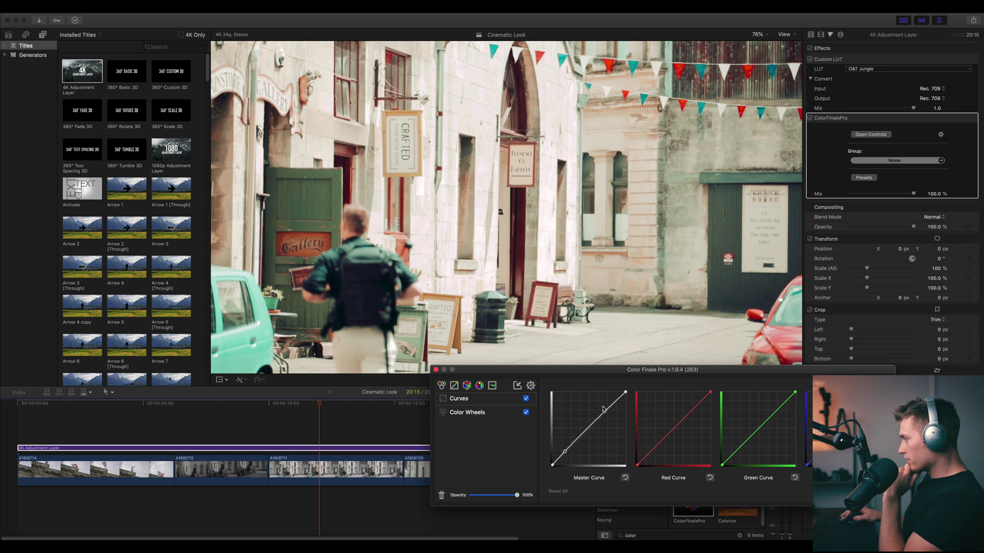
drag(607, 410, 609, 413)
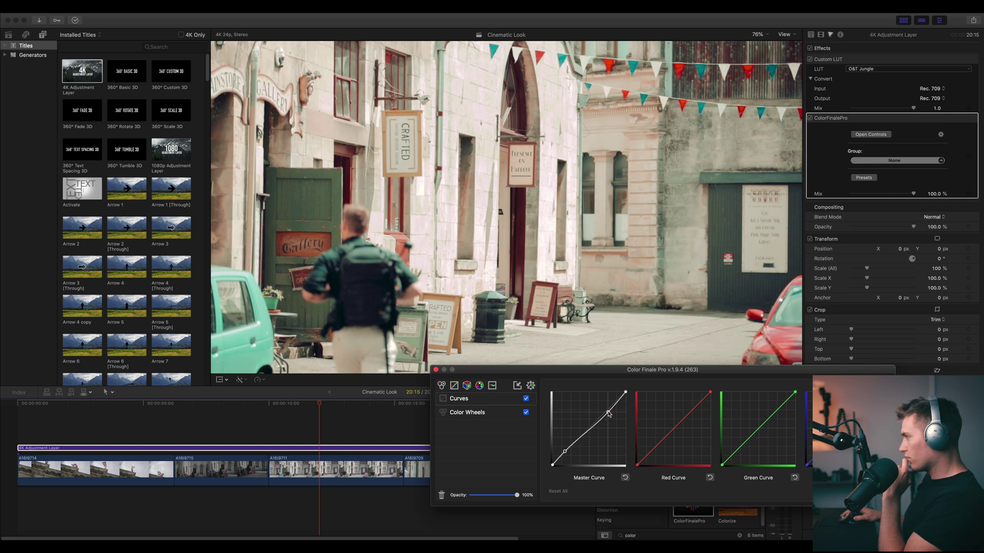
Try a 0.28 LUT mix, undo it, and compare the curves layer off and on.
click(294, 404)
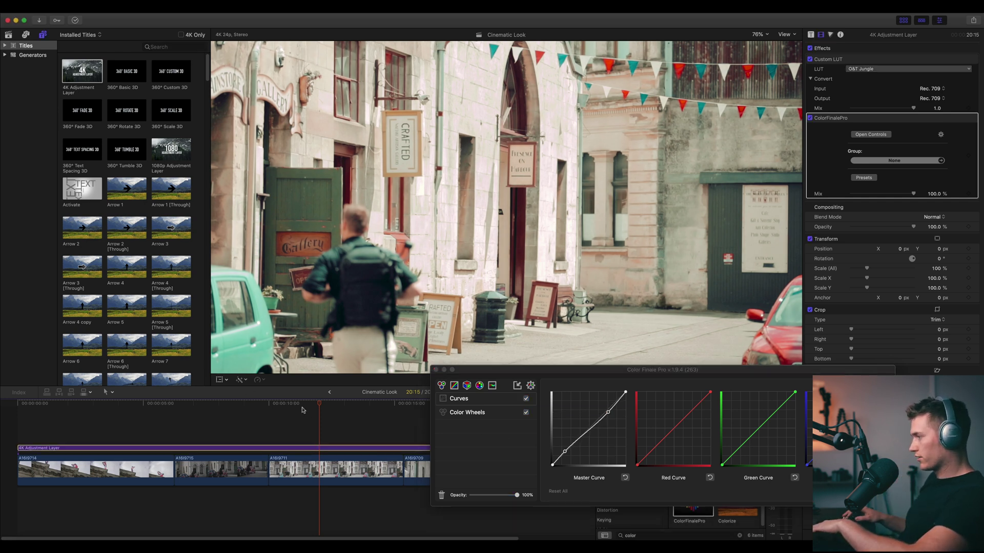
drag(912, 105, 869, 110)
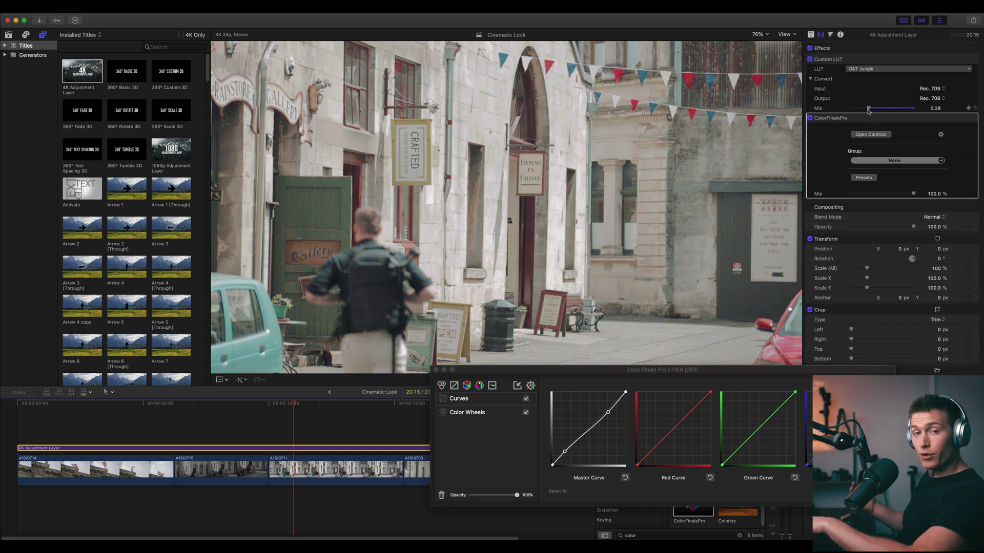
key(super+z)
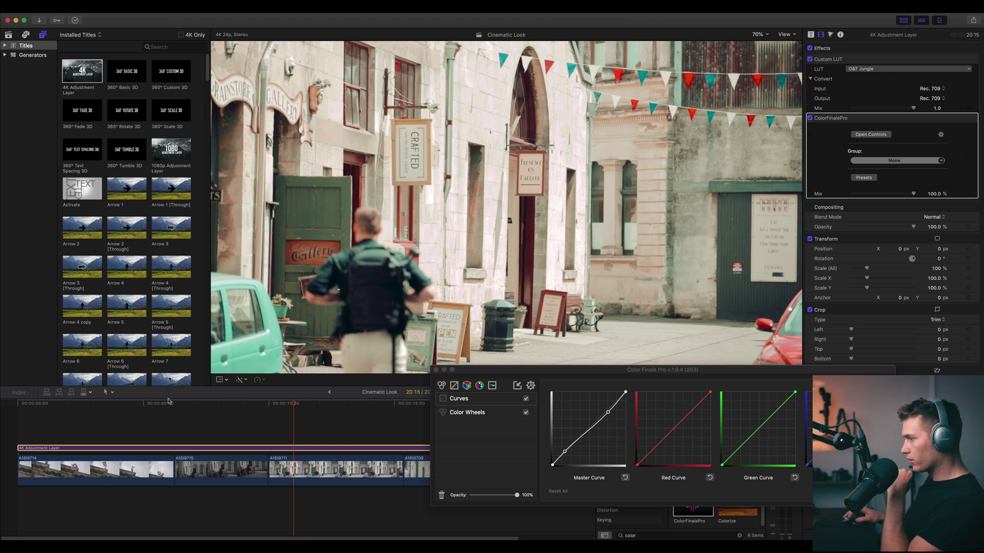
drag(162, 403, 104, 405)
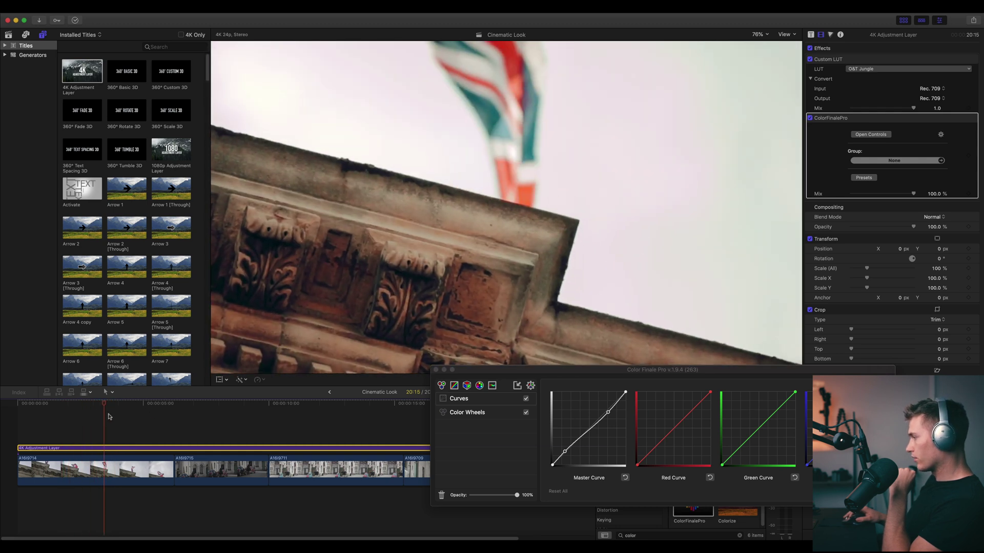
click(525, 399)
click(526, 400)
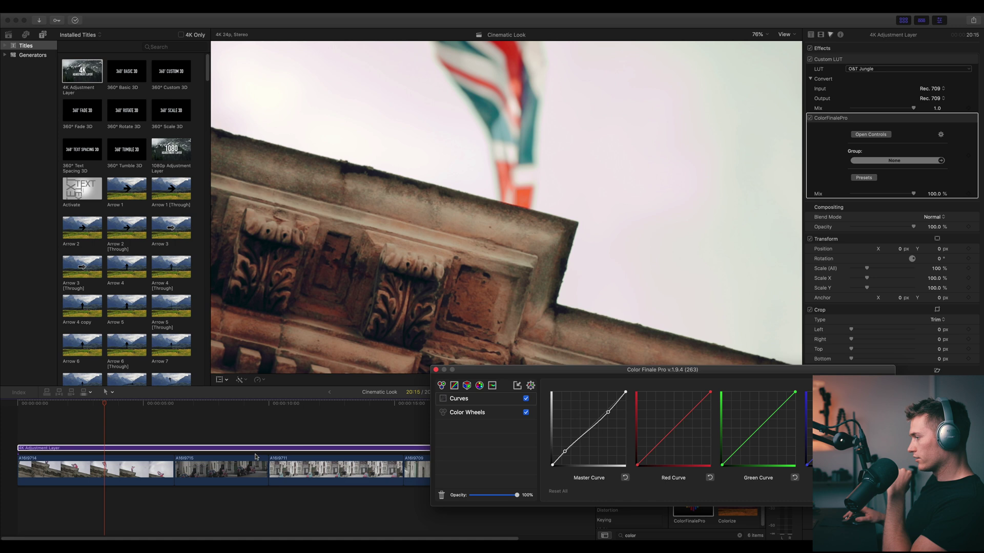
click(407, 422)
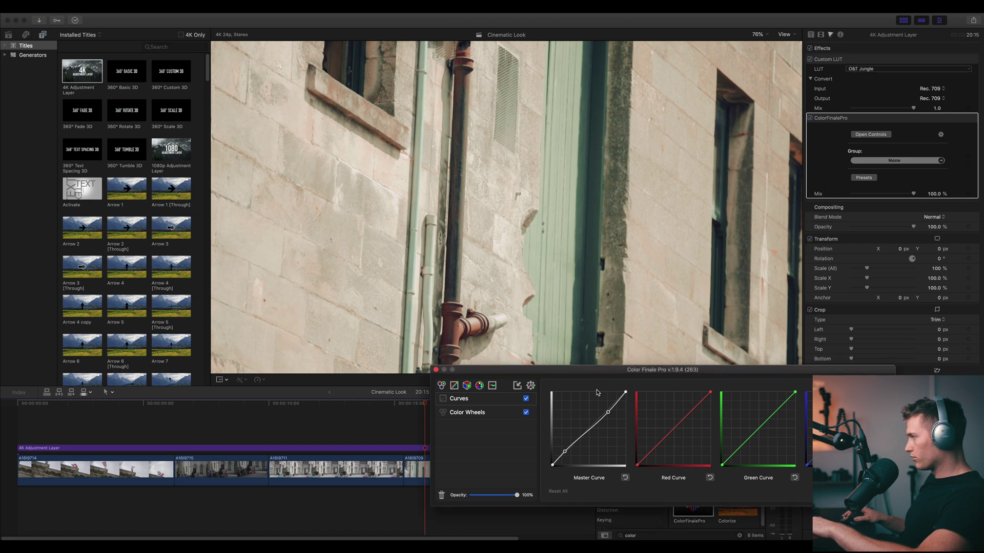
Fine-tune the low Master Curve point while checking the flag and street shots.
drag(542, 378, 713, 308)
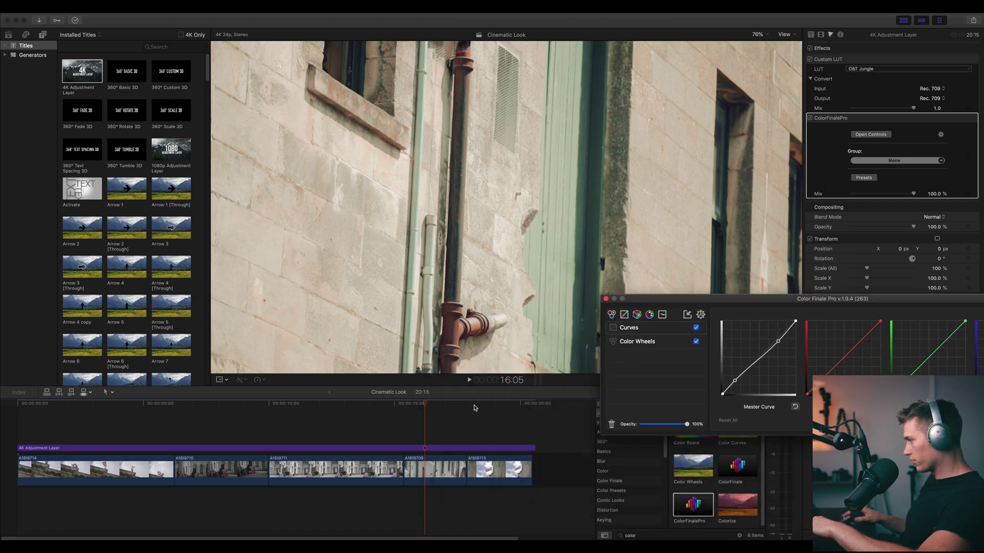
drag(475, 408, 514, 406)
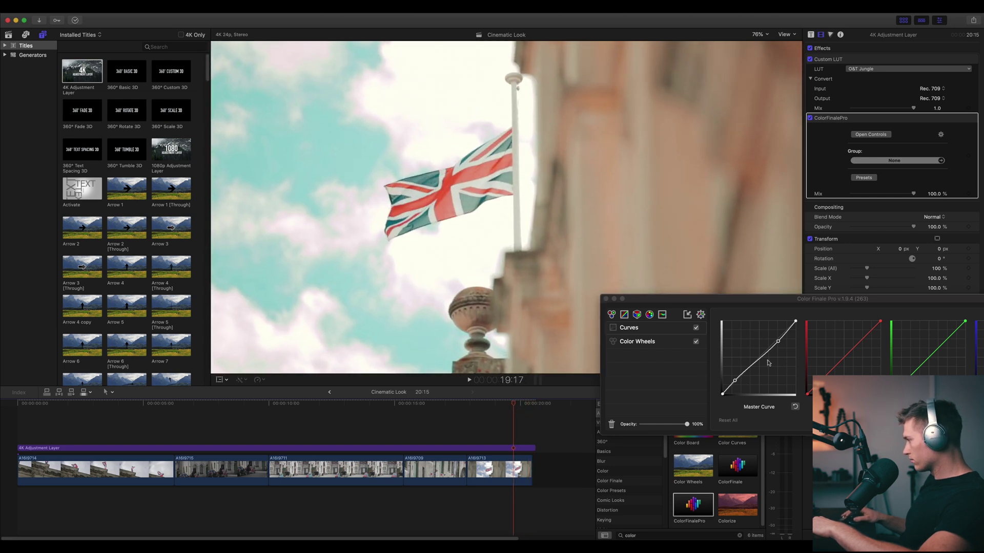
click(737, 381)
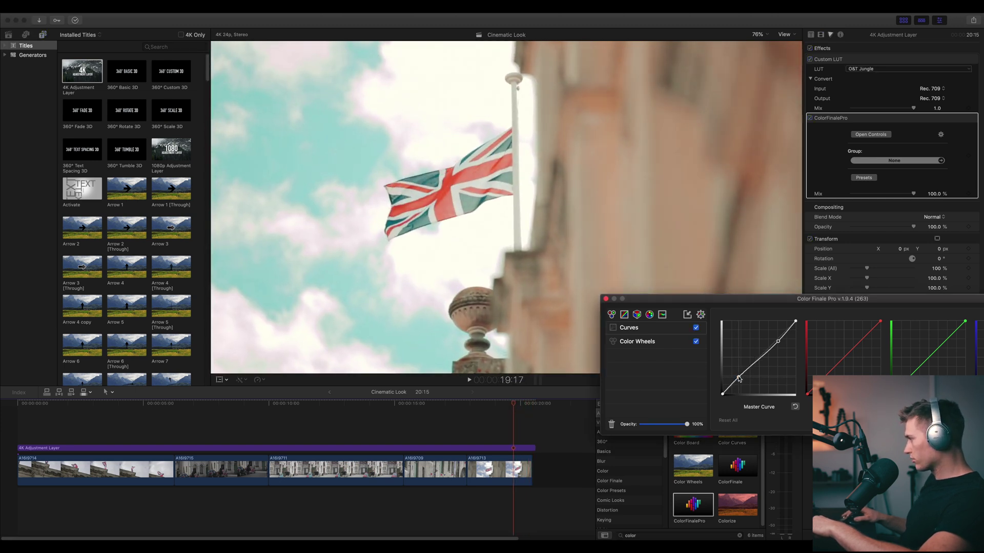
drag(738, 379, 737, 381)
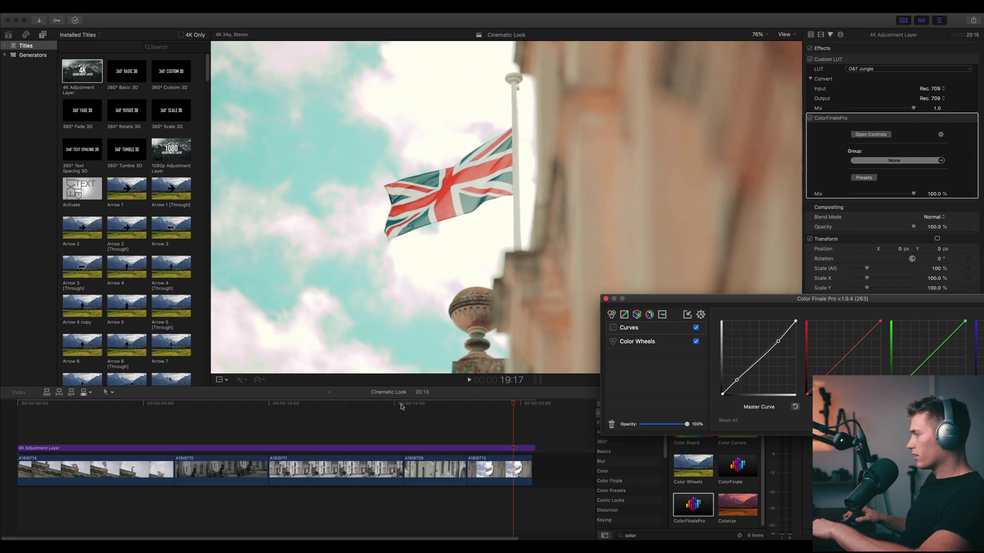
drag(400, 406, 357, 406)
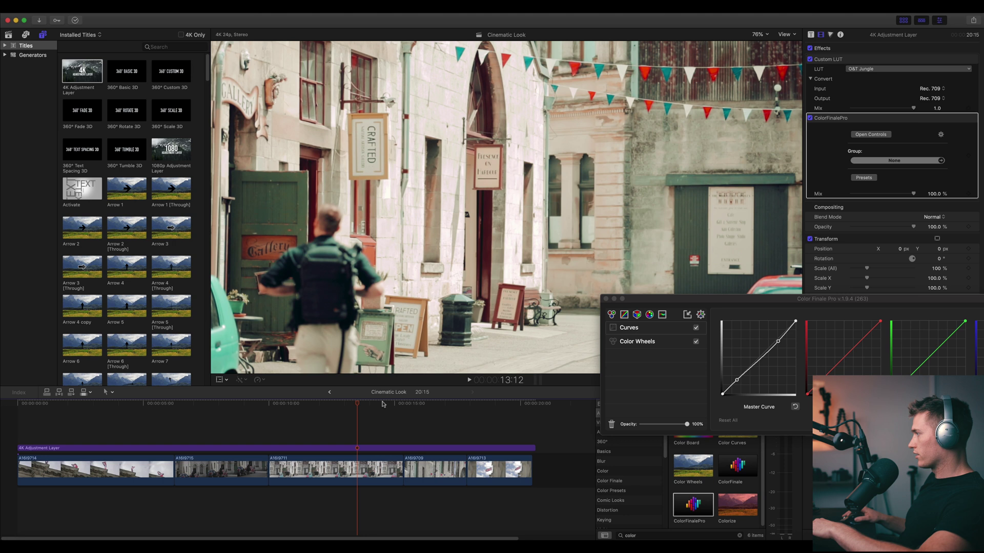
drag(739, 381, 736, 381)
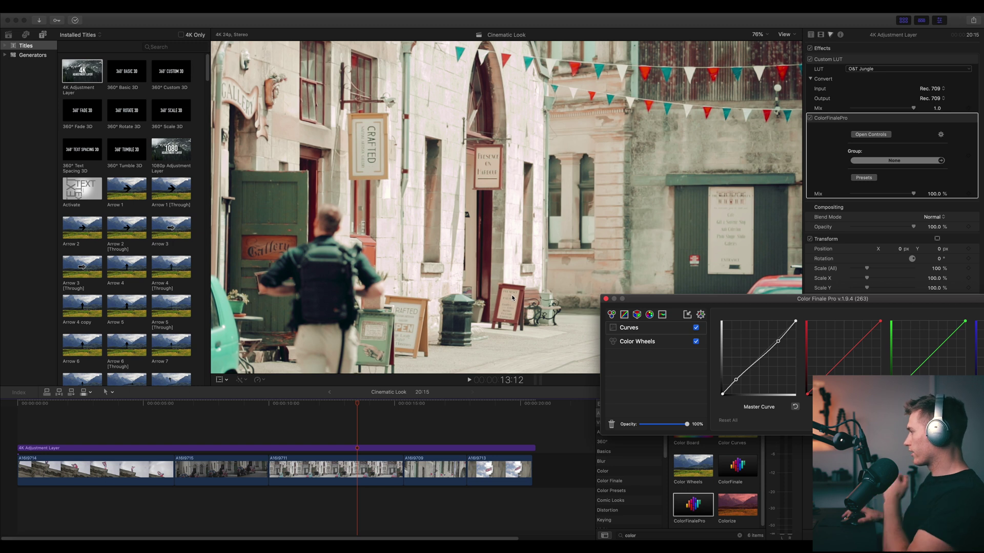
Apply the Letterbox effect to the adjustment layer, undoing a trial 0.2 offset.
click(606, 298)
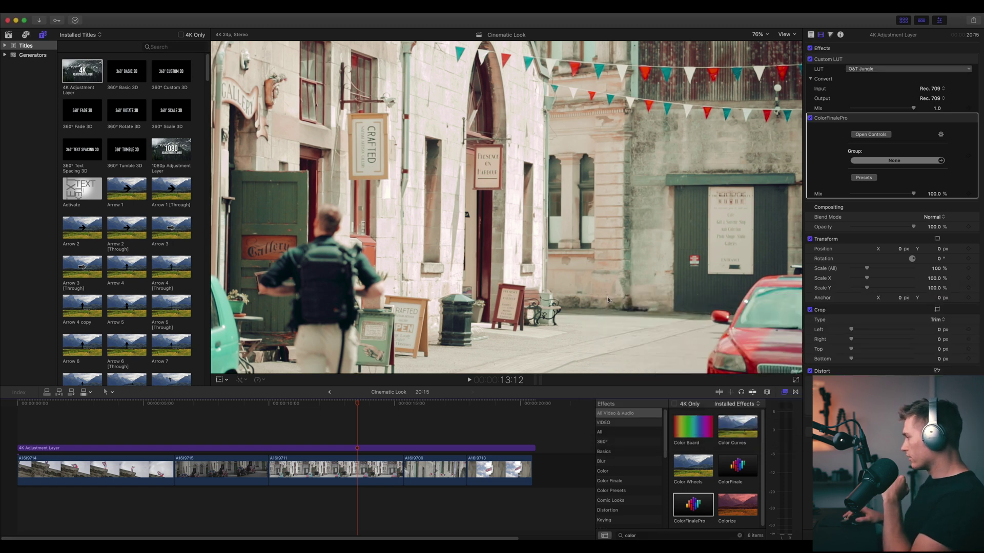
click(654, 533)
text(let)
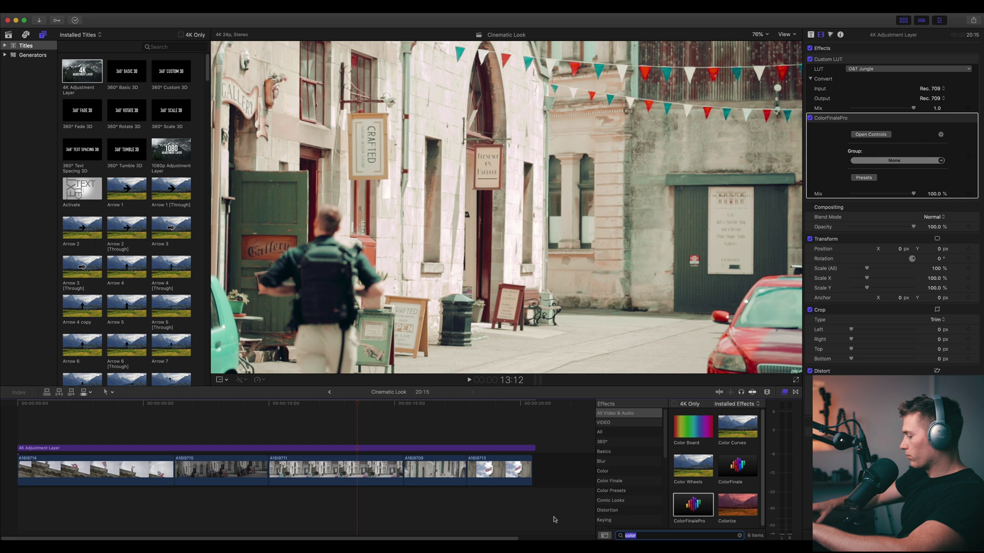
text(ter)
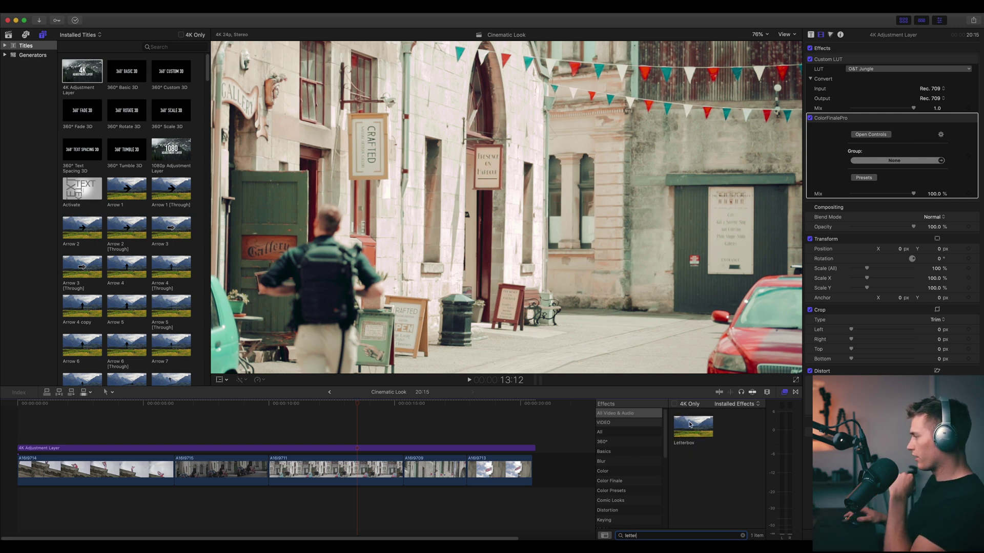
drag(693, 426, 340, 448)
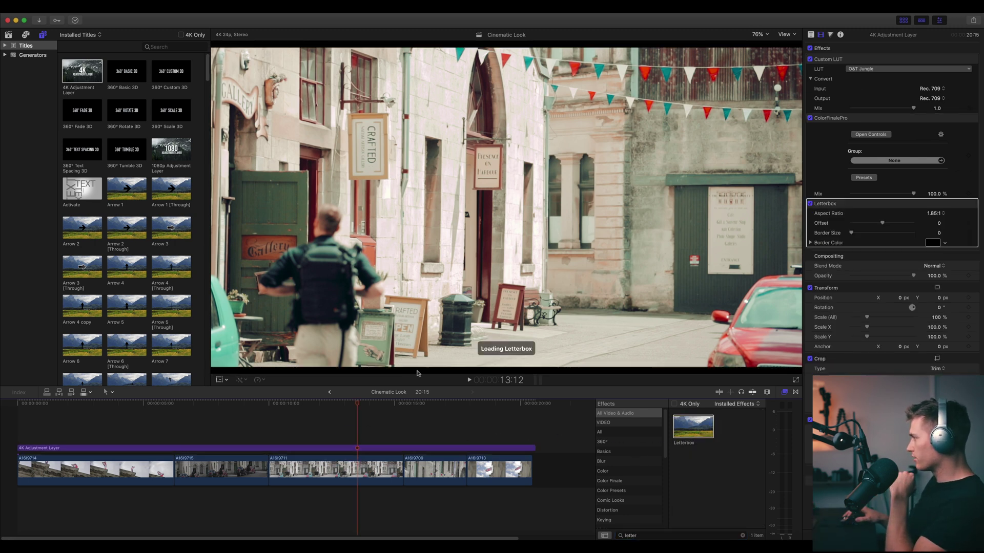
drag(886, 225, 898, 238)
key(super+z)
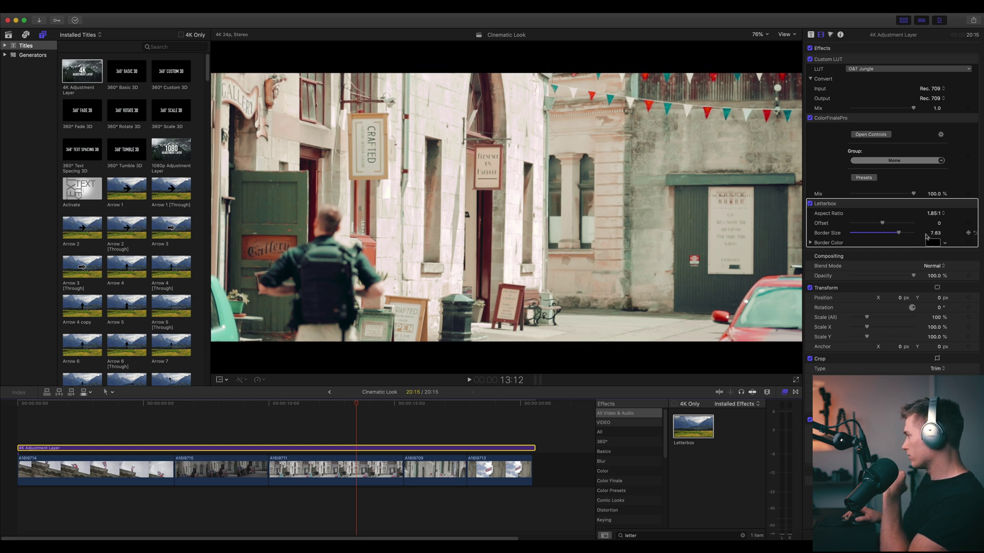
Set the letterbox border size to 8.
click(939, 233)
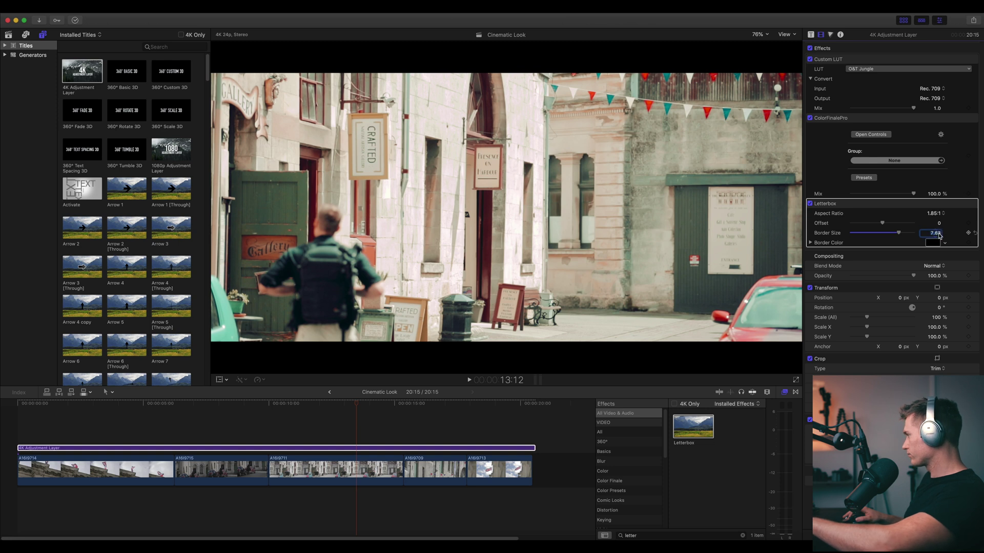
text(8)
key(Return)
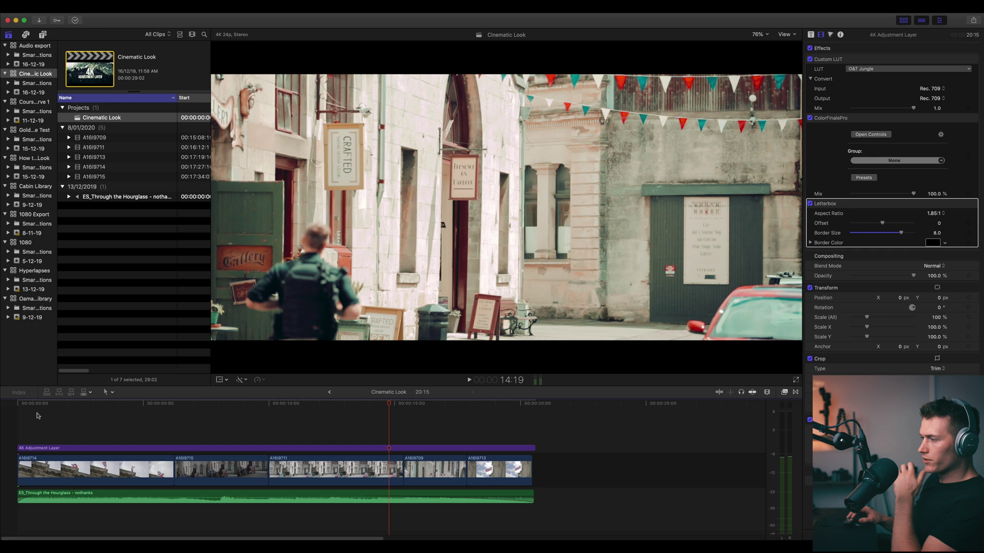
Review the edit from the start through the flag shot, then select car clip A1619715.
click(35, 410)
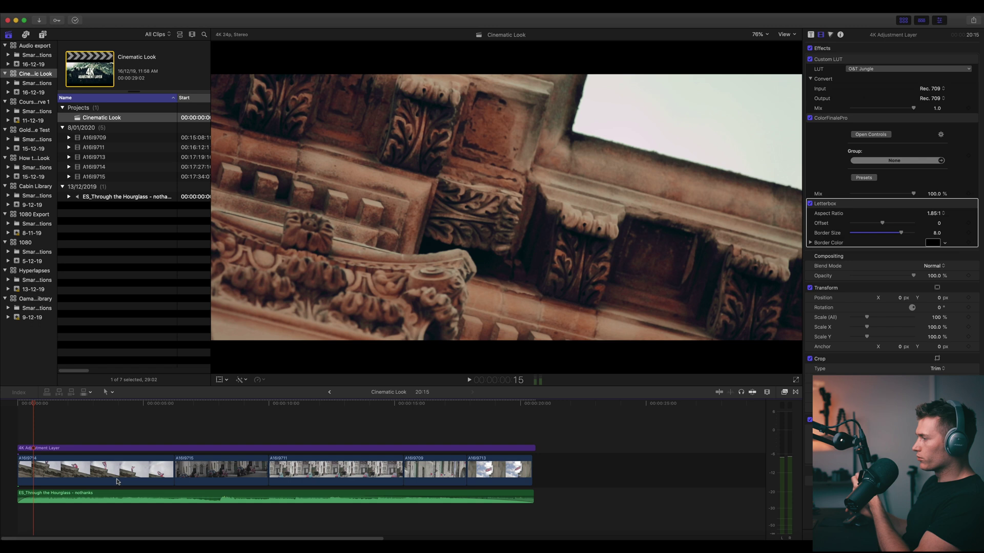
click(138, 403)
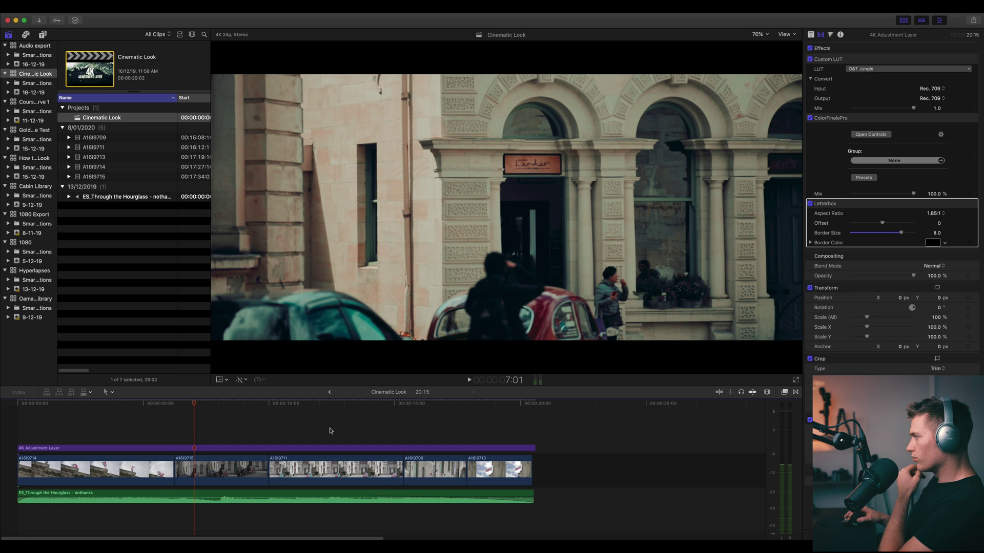
click(151, 404)
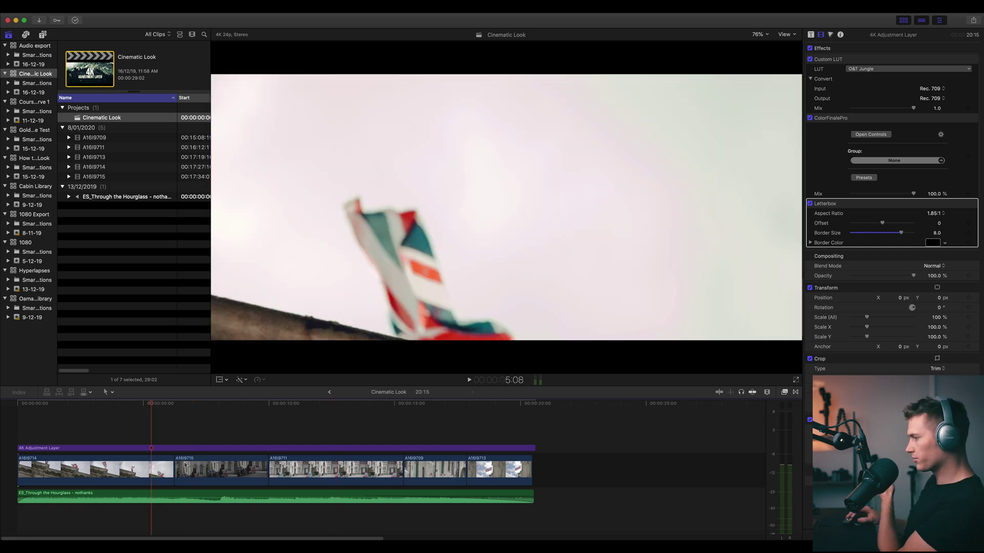
click(201, 467)
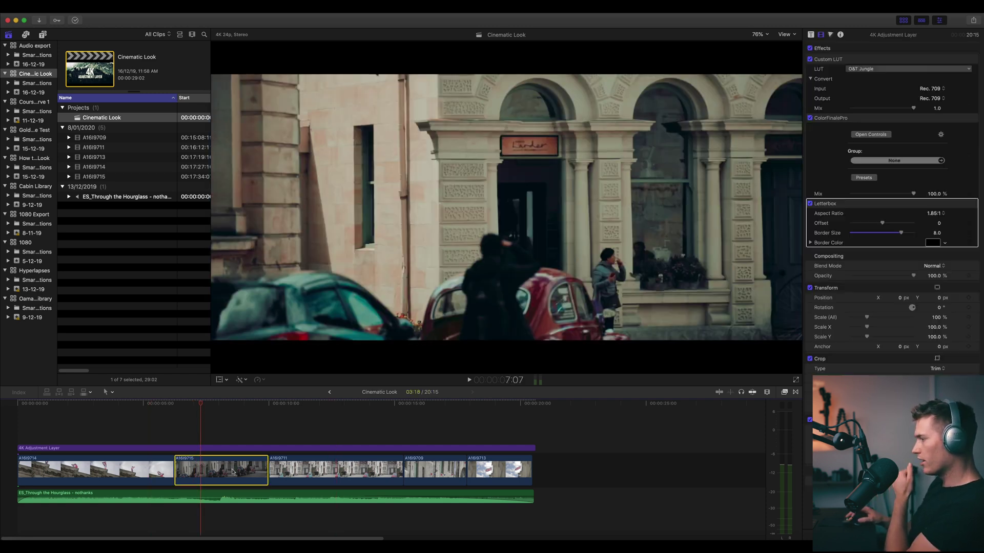
Raise clip A1619715's master exposure to 8% and play on to the next shot.
click(821, 35)
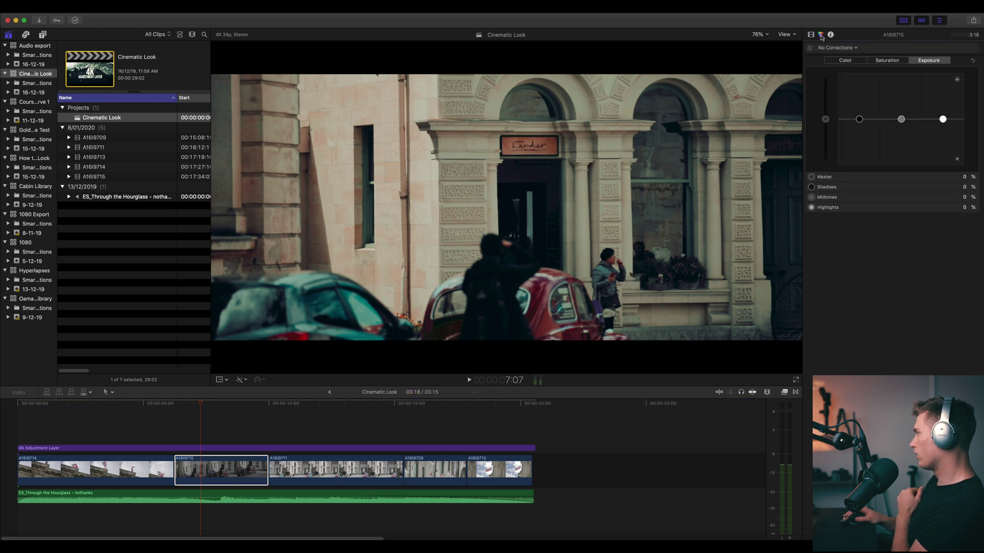
drag(828, 120, 826, 117)
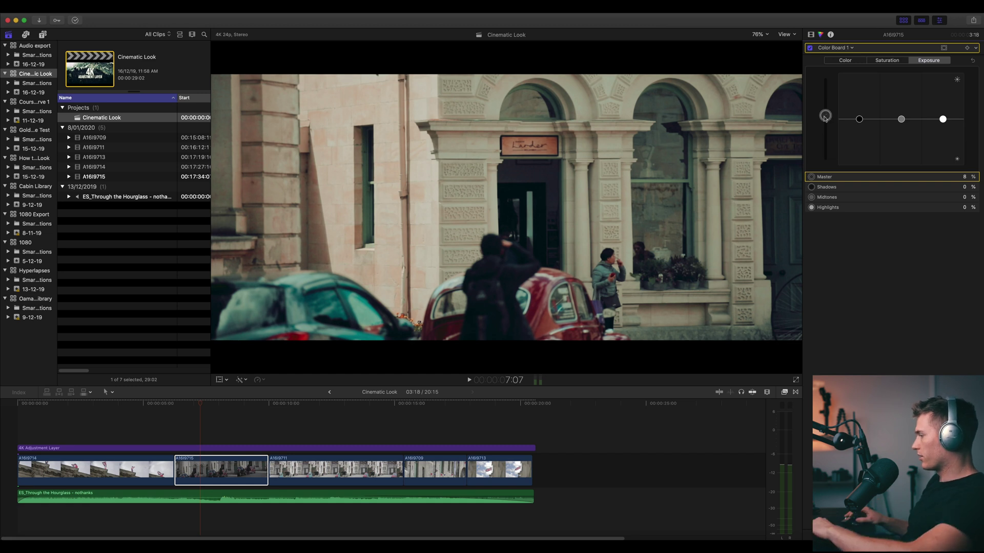
click(282, 419)
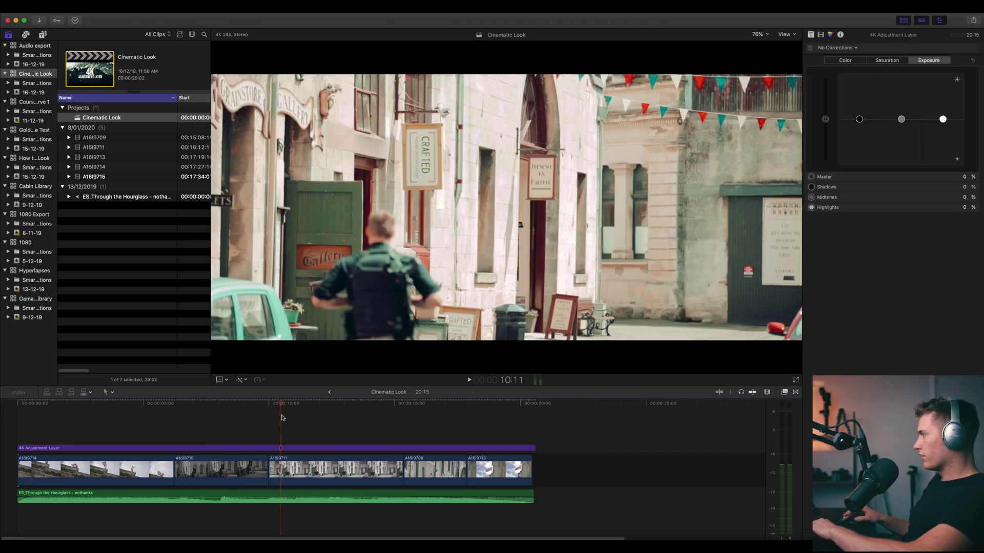
key(space)
Lower clip A1619711's highlights to -7%, then select the 4K Adjustment Layer.
click(343, 464)
key(space)
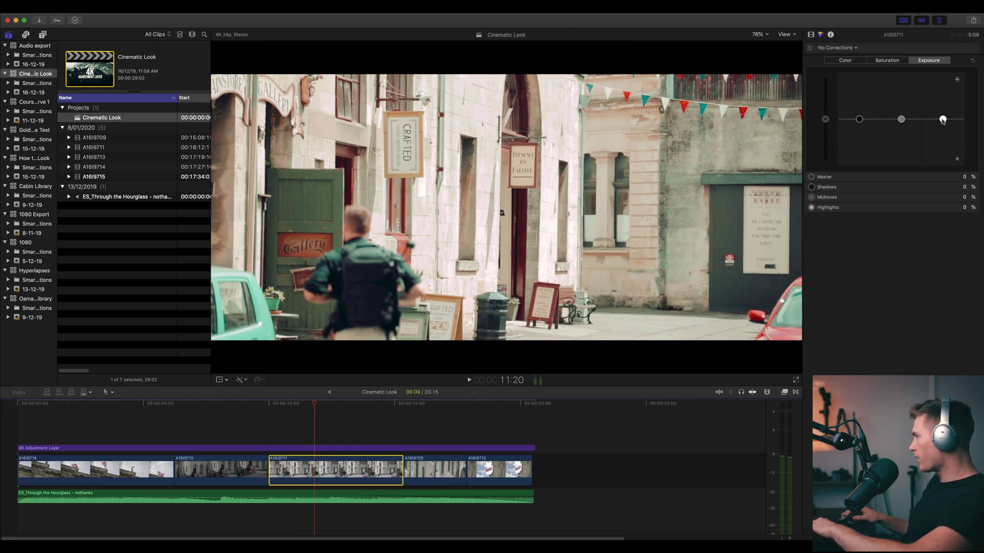
drag(942, 121, 943, 124)
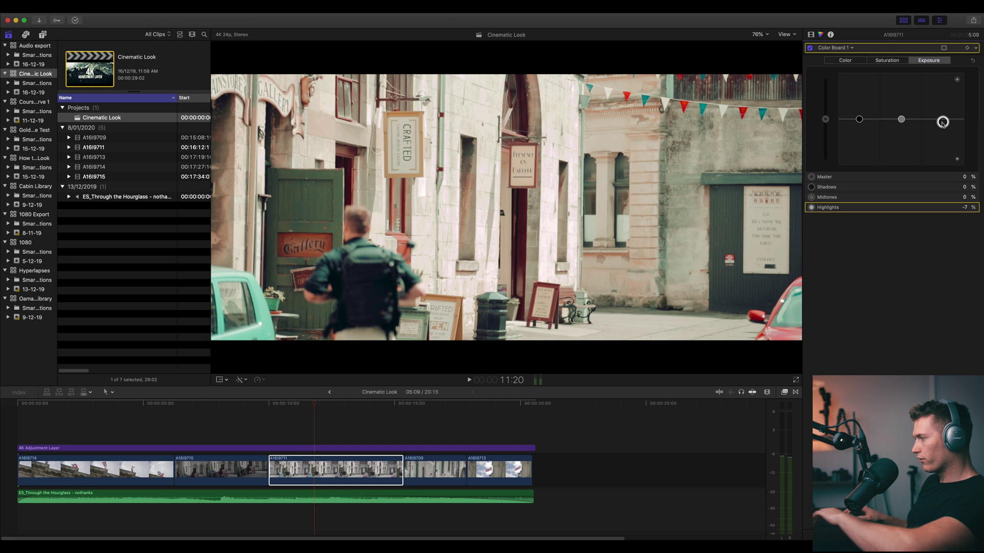
click(310, 450)
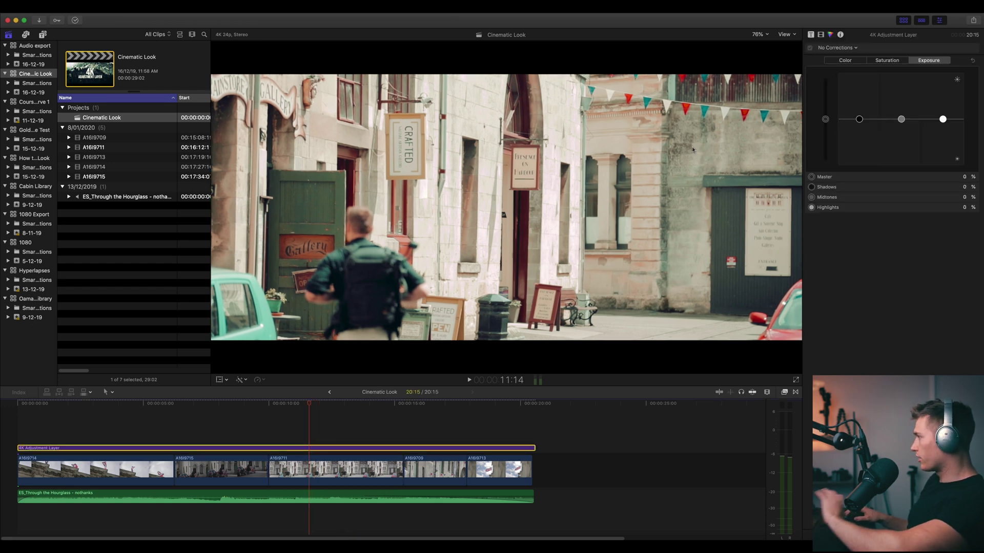
Toggle the adjustment layer's effects off and back on to compare against the ungraded footage.
click(820, 34)
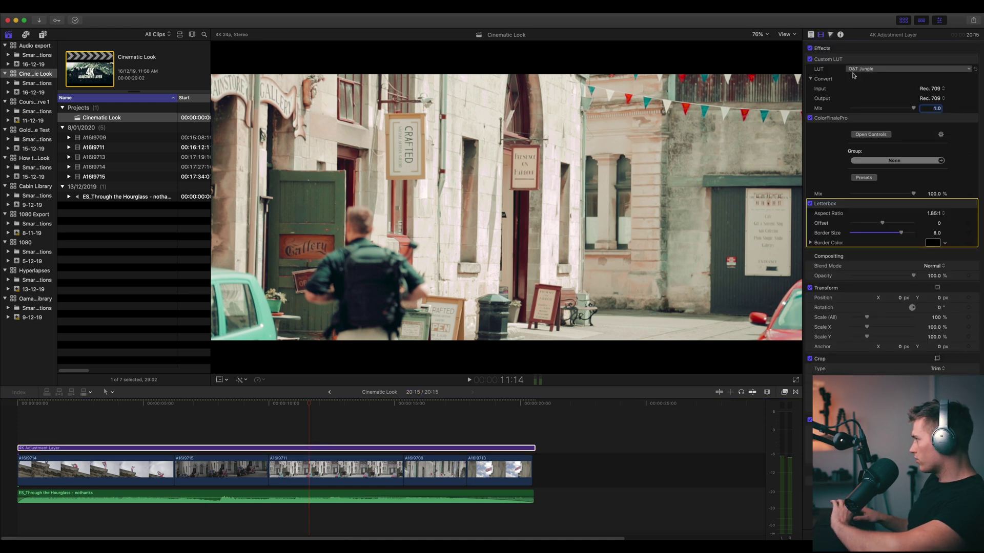
click(810, 49)
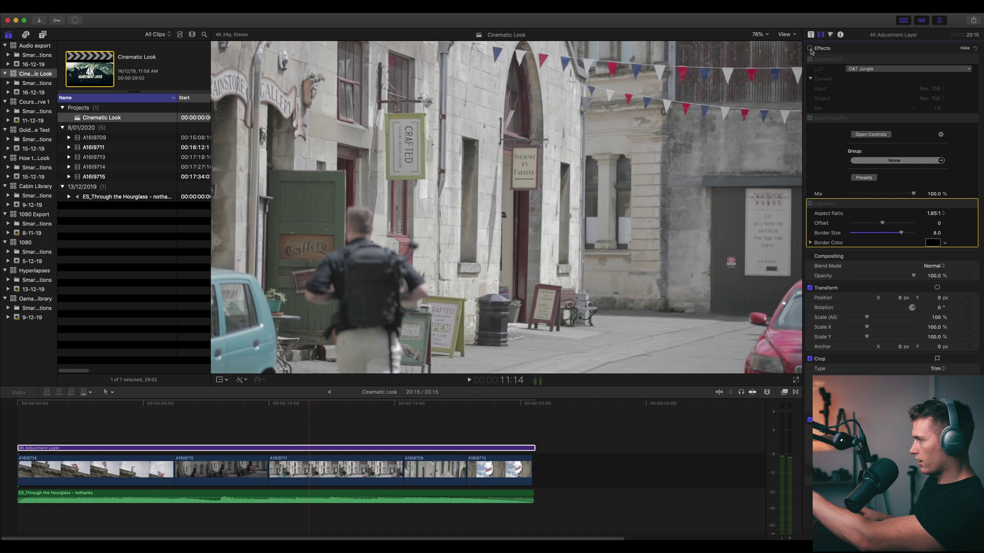
click(810, 48)
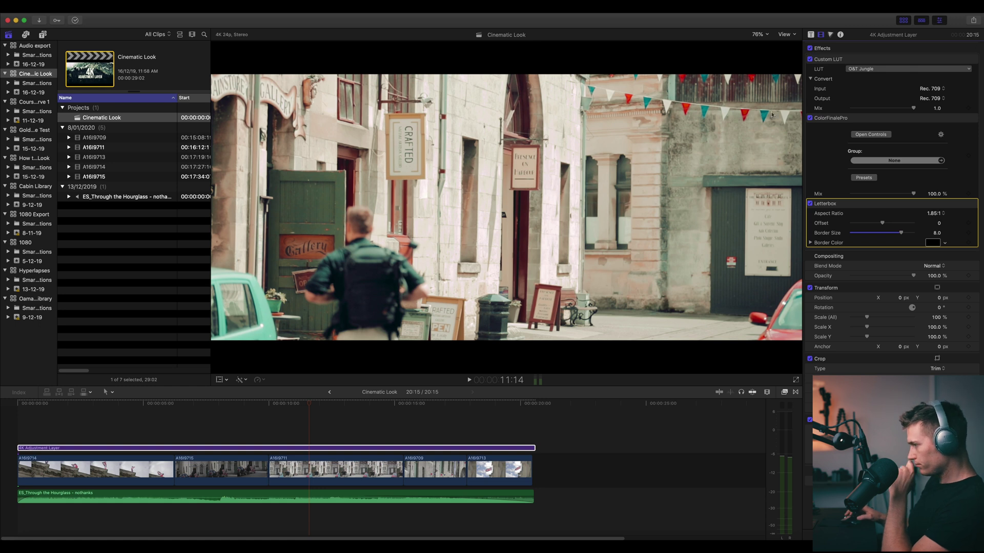
click(266, 415)
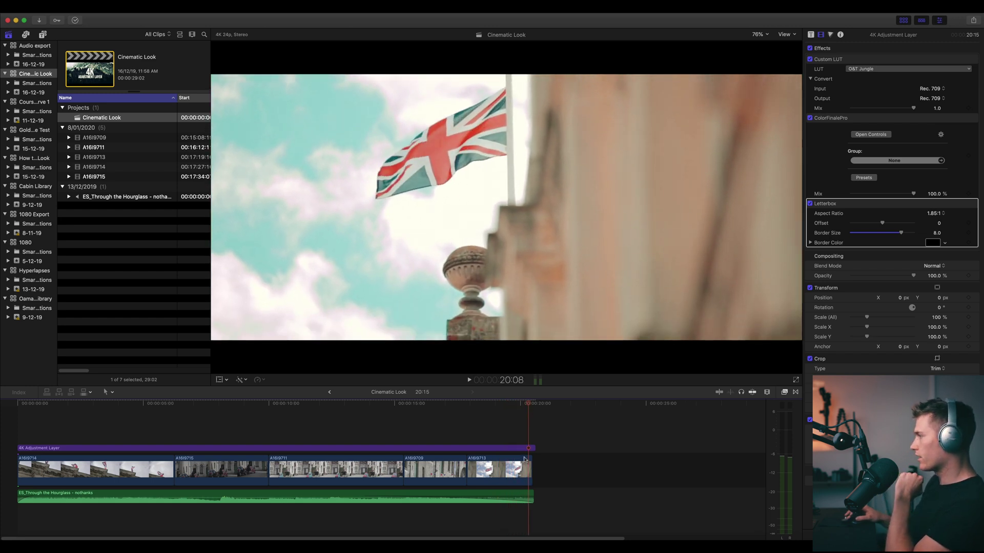
Drag down the Color Board Highlights on flag clip A1619713, then bring up the Sound Effects library.
click(507, 469)
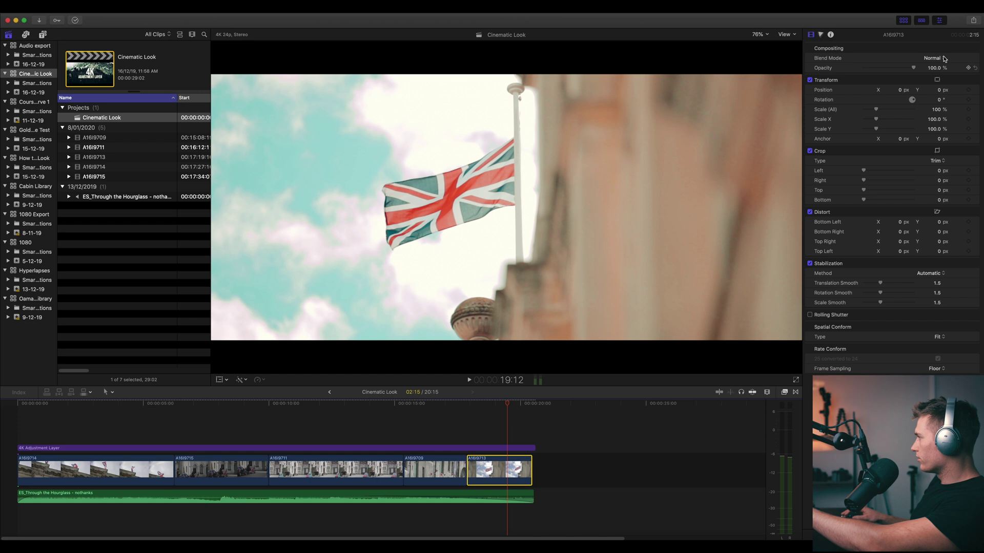
key(super+6)
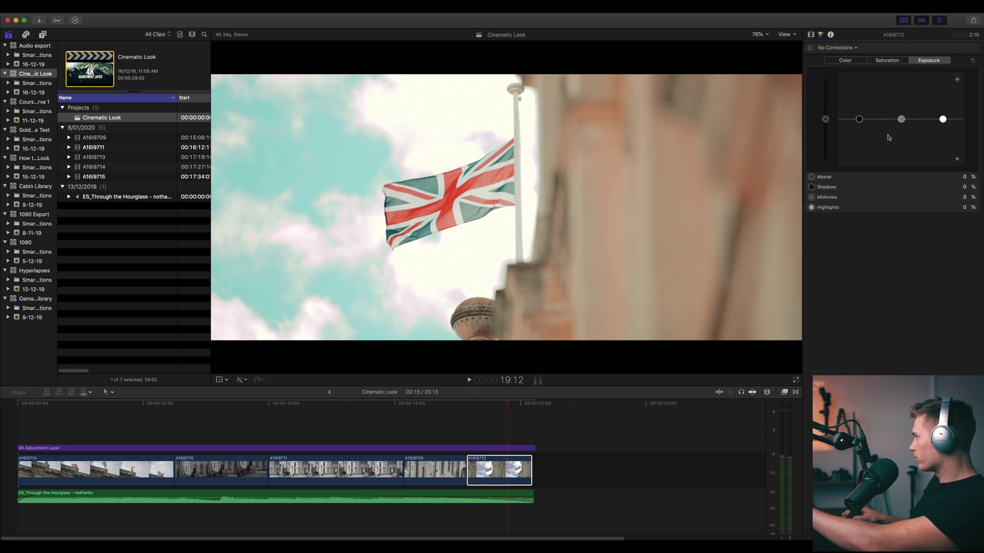
mouse_move(943, 121)
mouse_down()
mouse_move(944, 137)
mouse_move(945, 125)
mouse_up()
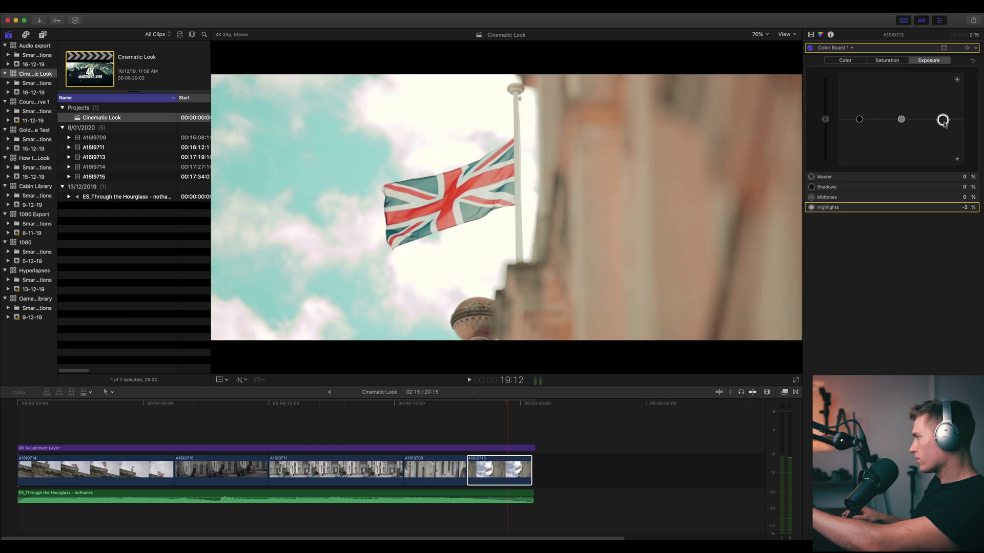
click(469, 419)
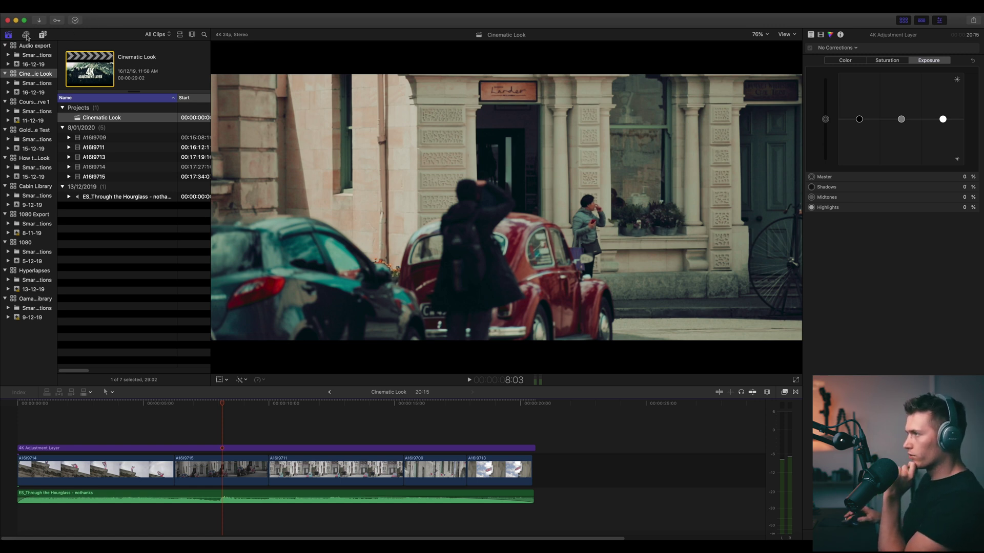
click(26, 34)
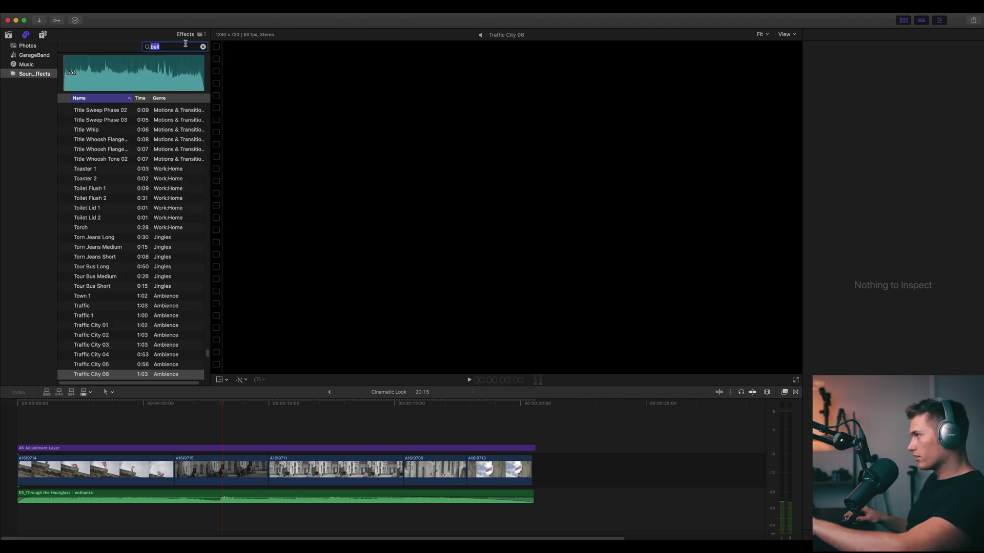
Find 'bell' in Sound Effects and place Bell Church at the timeline start above the music.
text(bell)
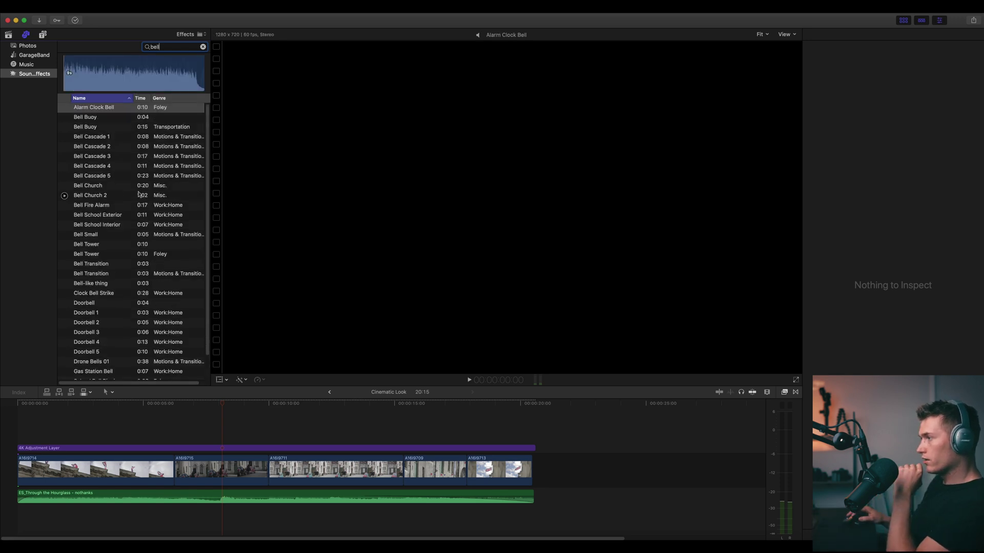
click(97, 189)
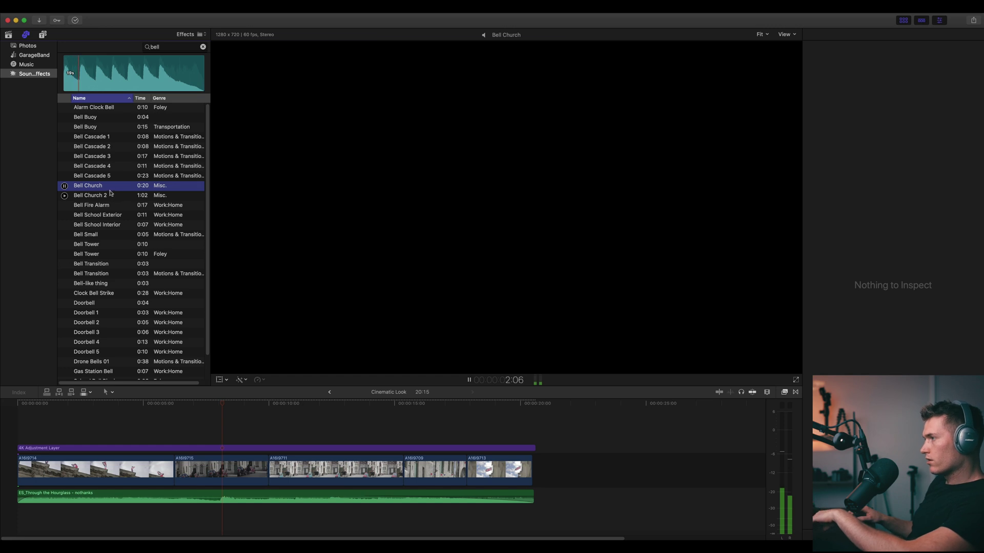
drag(97, 189, 15, 498)
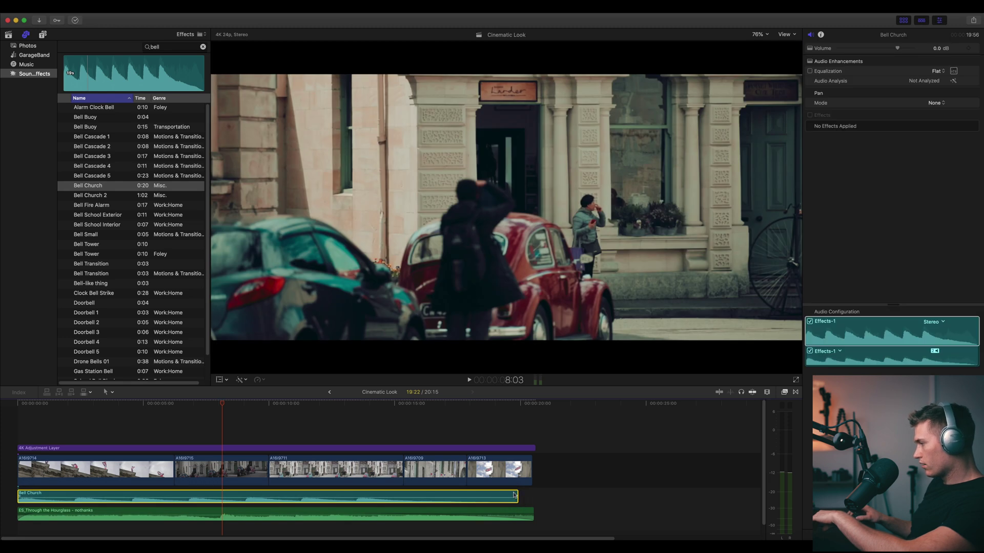
Shorten the Bell Church clip, review from the start, then lengthen it slightly.
drag(514, 495, 174, 484)
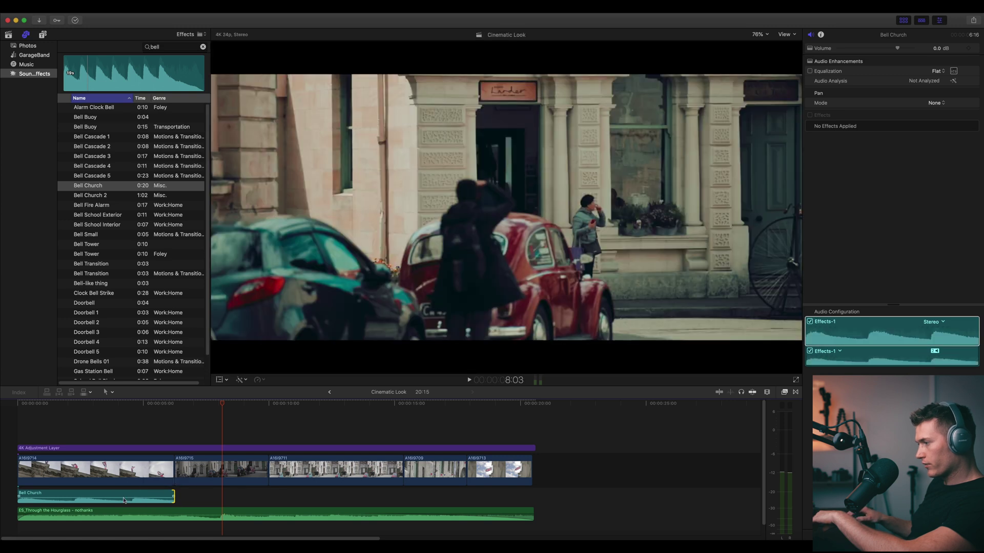
click(20, 416)
key(space)
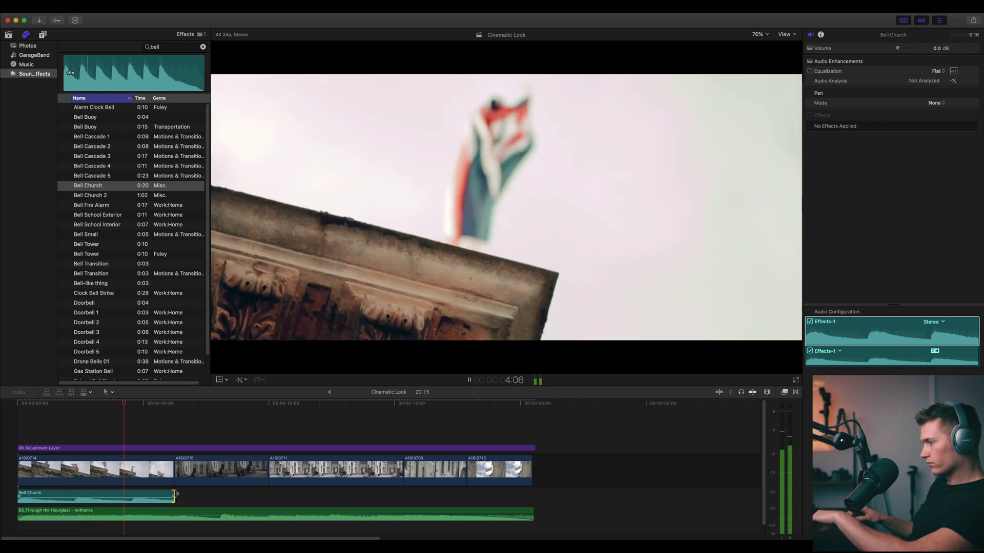
drag(174, 495, 84, 493)
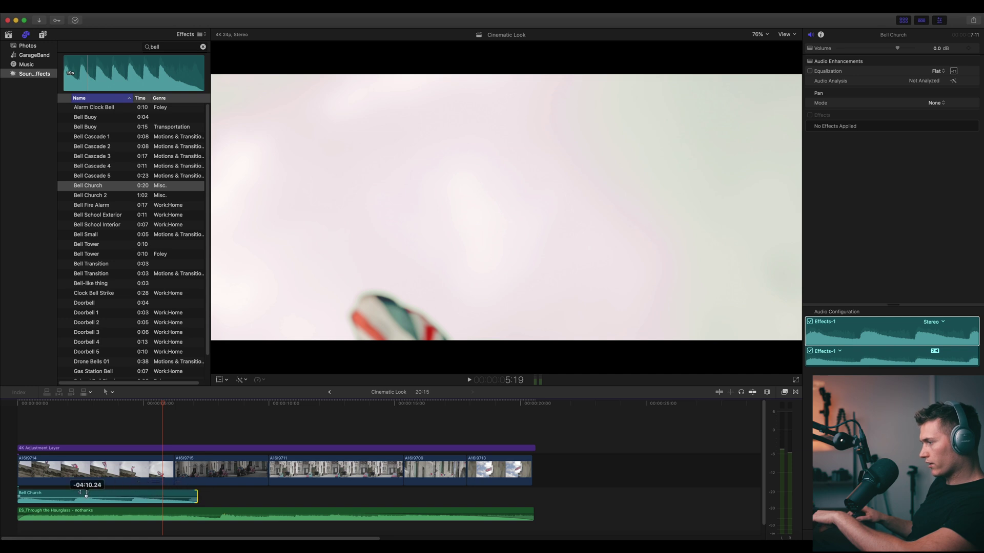
key(space)
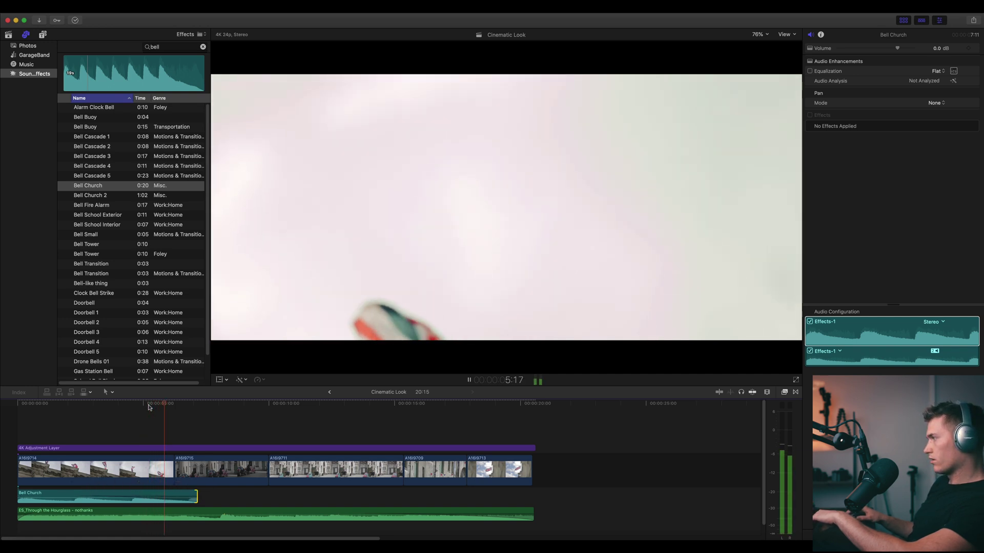
key(space)
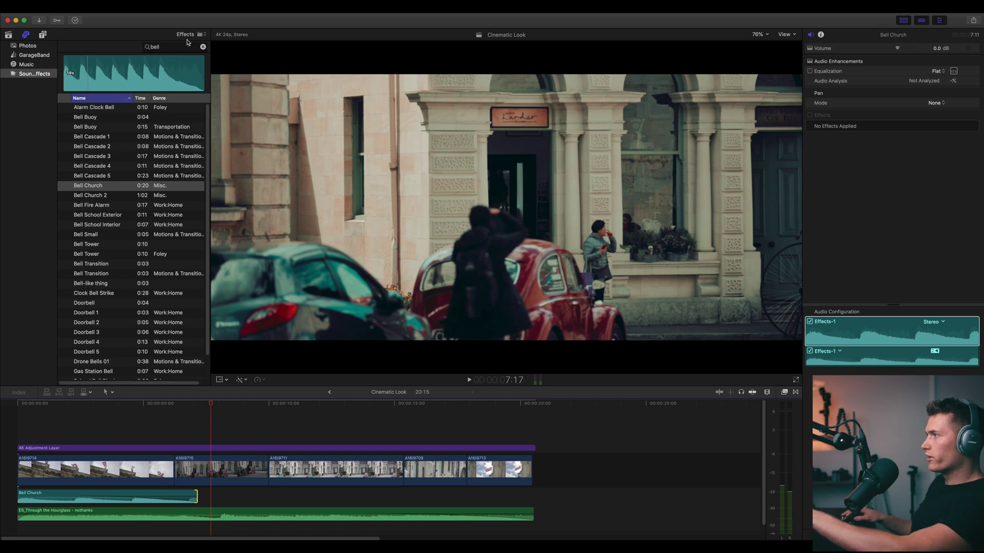
double_click(156, 46)
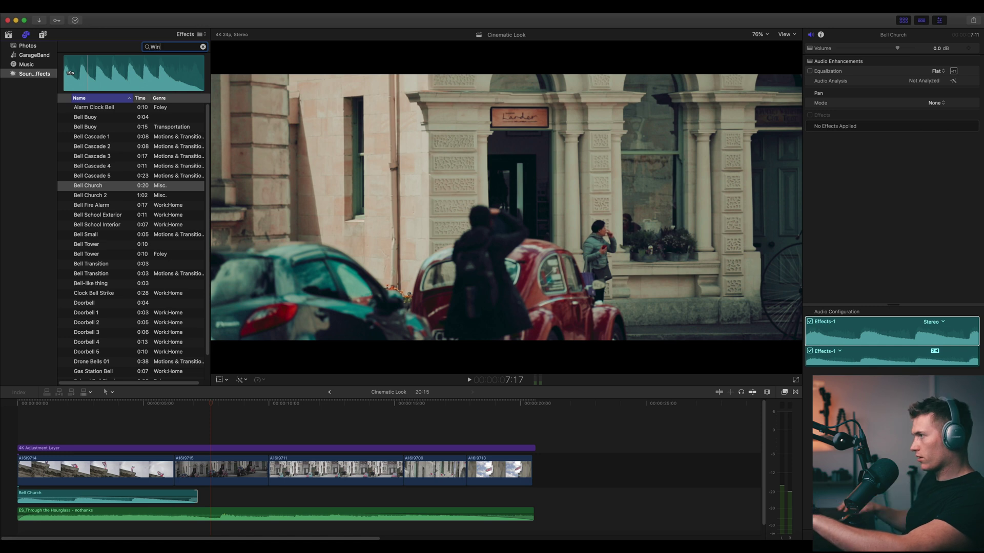
Find 'Wind' and place Cave and Wind beneath Bell Church, then play from the start.
text(Wind)
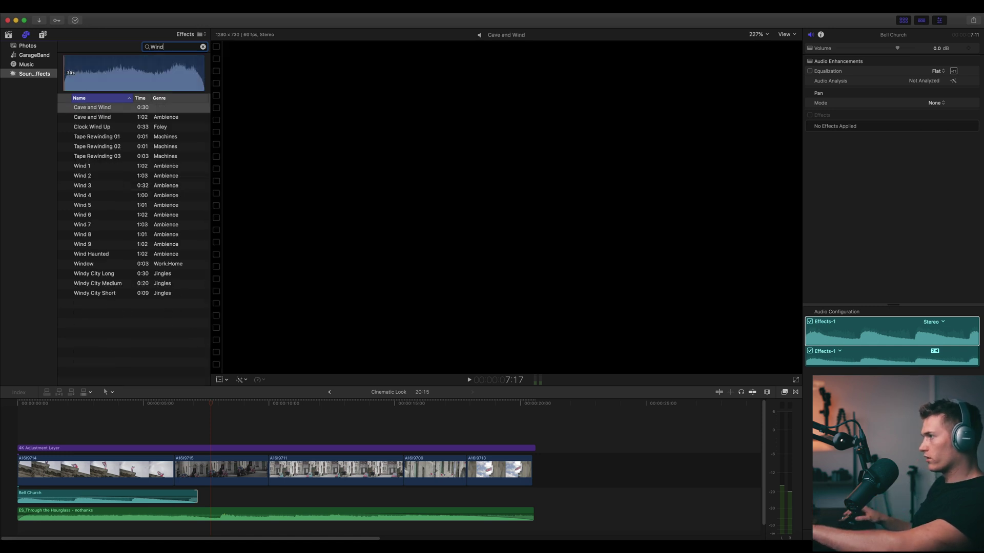
click(105, 116)
click(103, 109)
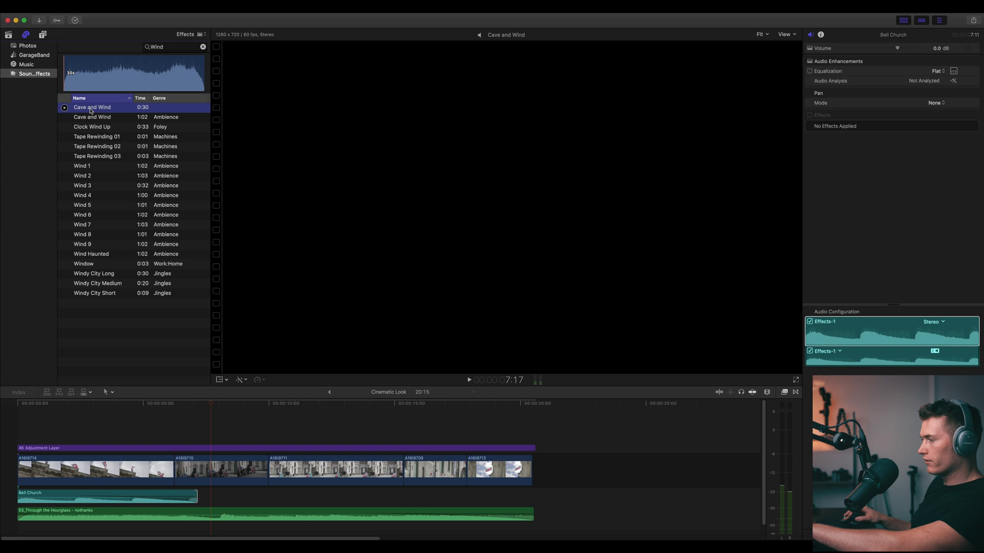
drag(115, 474, 21, 474)
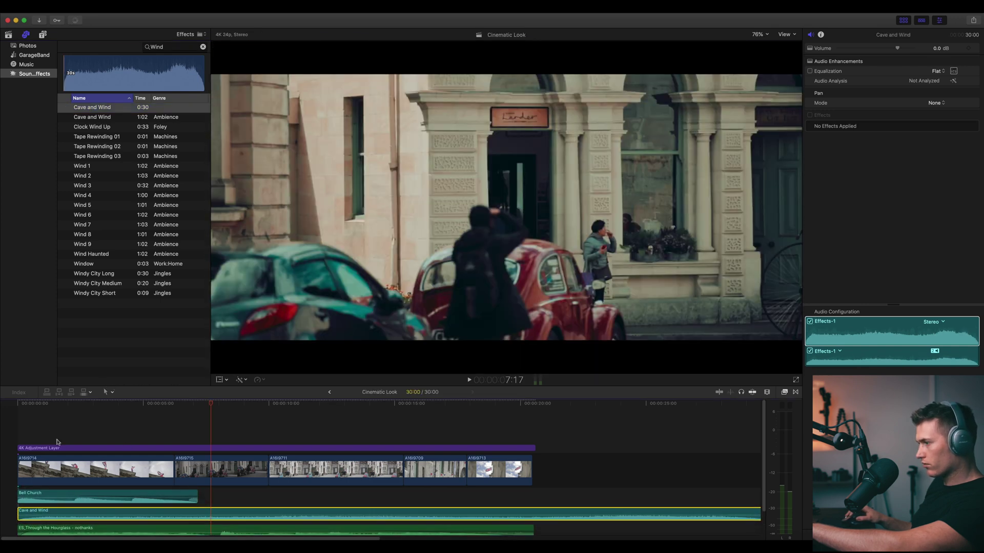
click(57, 442)
key(Home)
key(space)
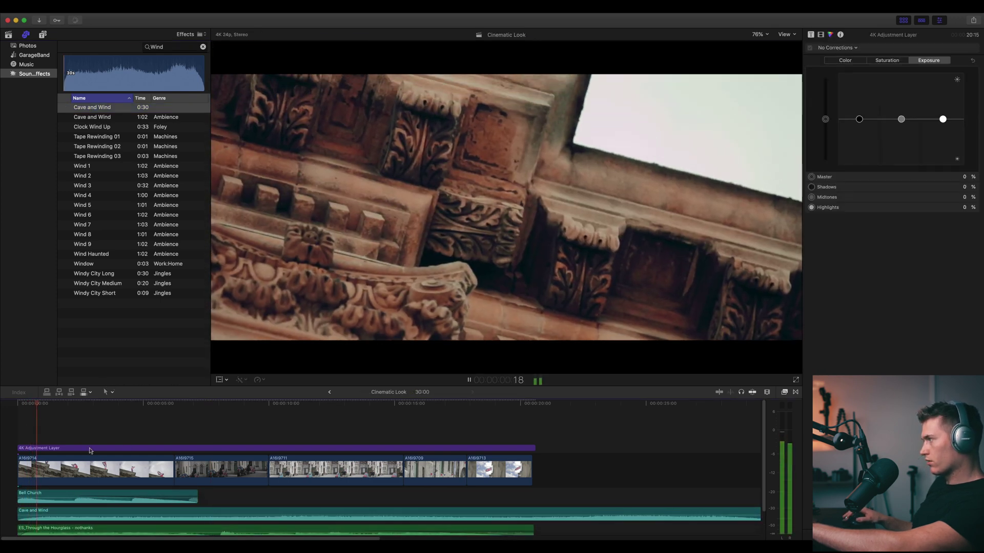
key(space)
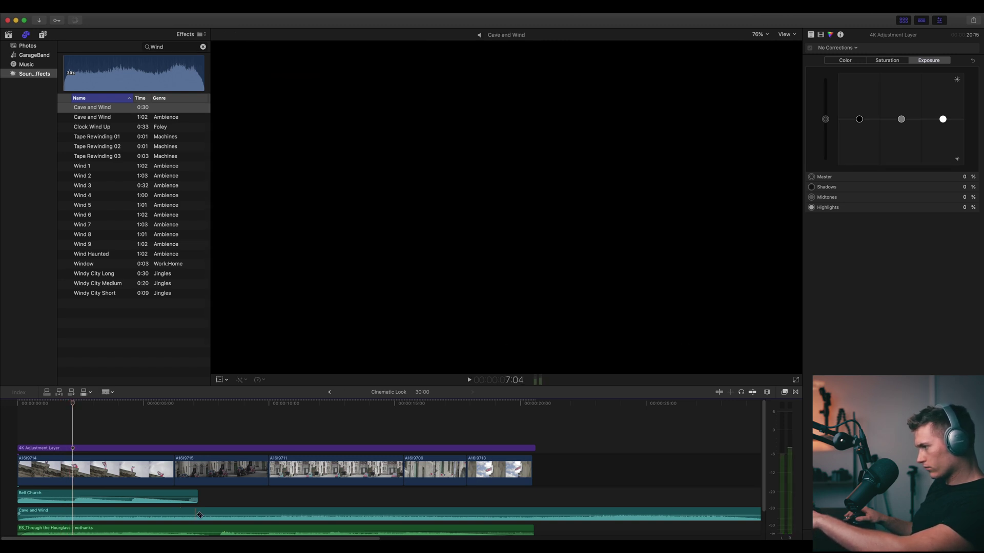
Blade Cave and Wind where Bell Church ends, delete the tail, and trim its end slightly.
key(super+b)
drag(229, 514, 229, 493)
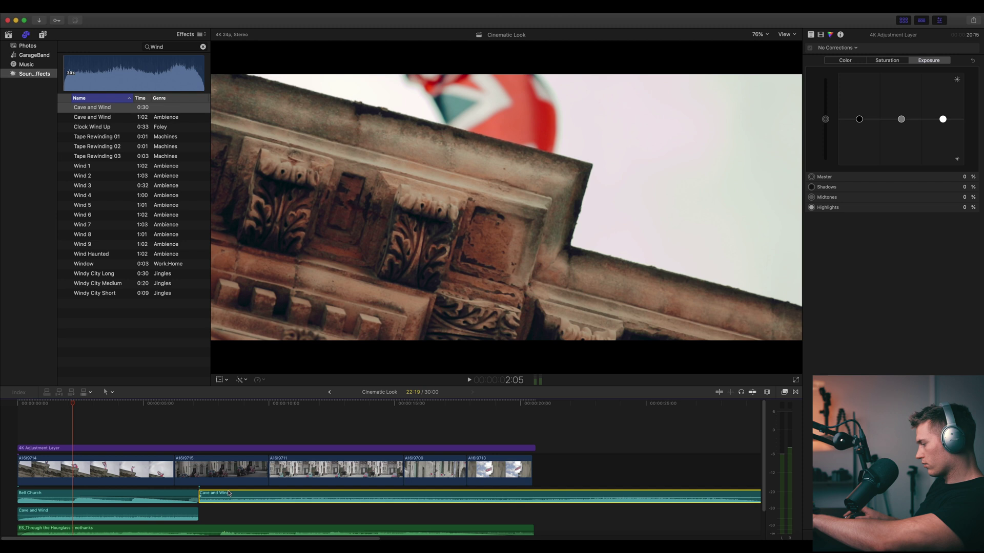
key(Delete)
click(190, 512)
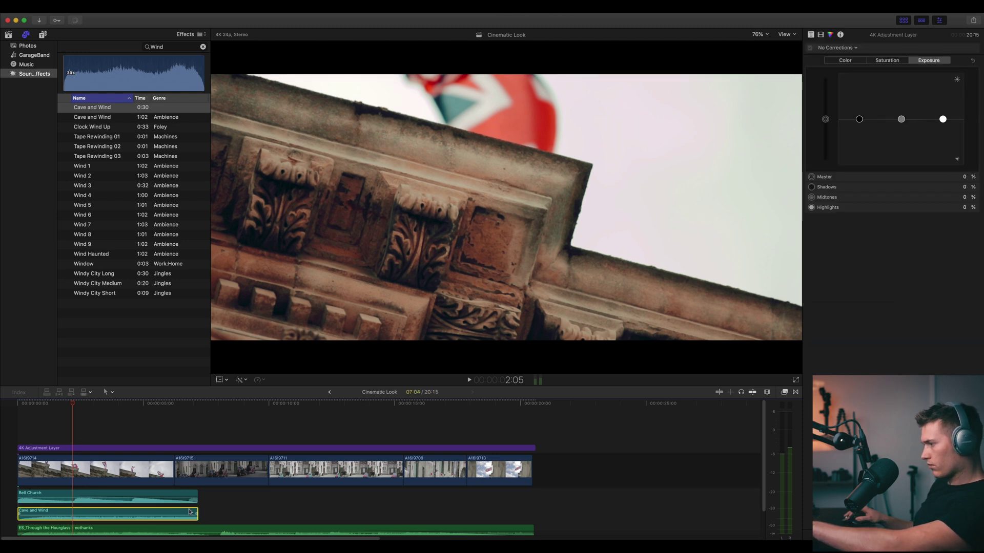
drag(190, 511, 176, 514)
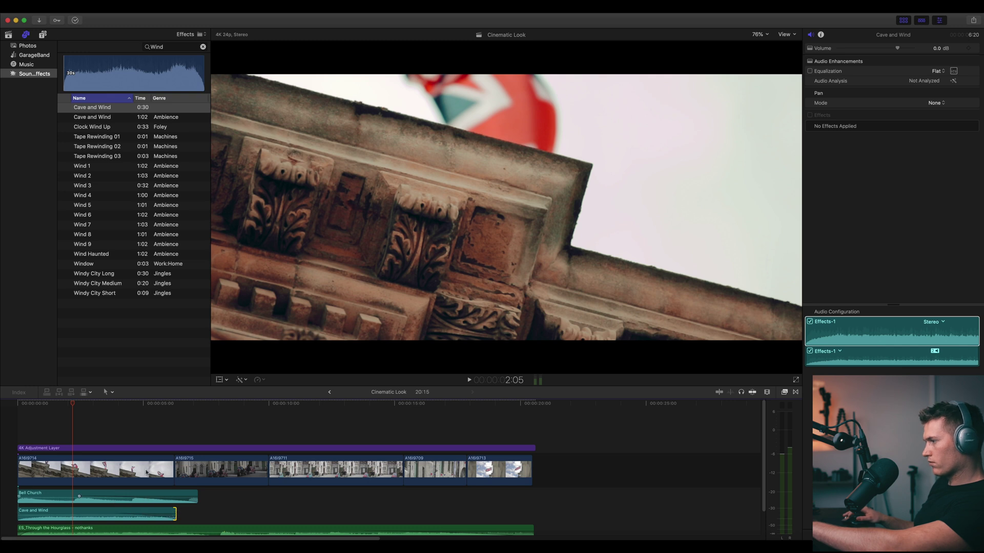
click(144, 421)
key(space)
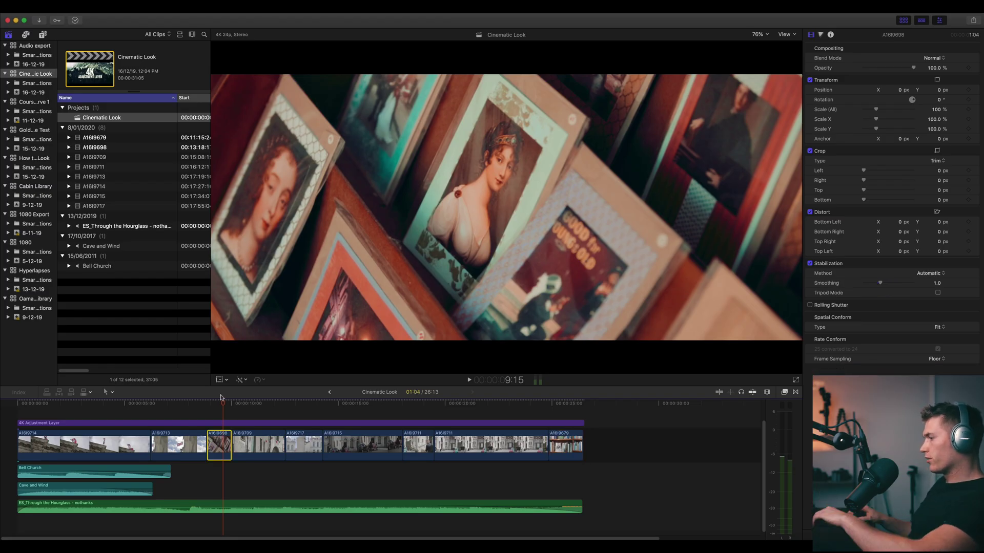
Add a Color Board correction to picture-frames clip A1619698.
mouse_move(220, 404)
mouse_down()
mouse_move(211, 404)
mouse_move(228, 404)
mouse_up()
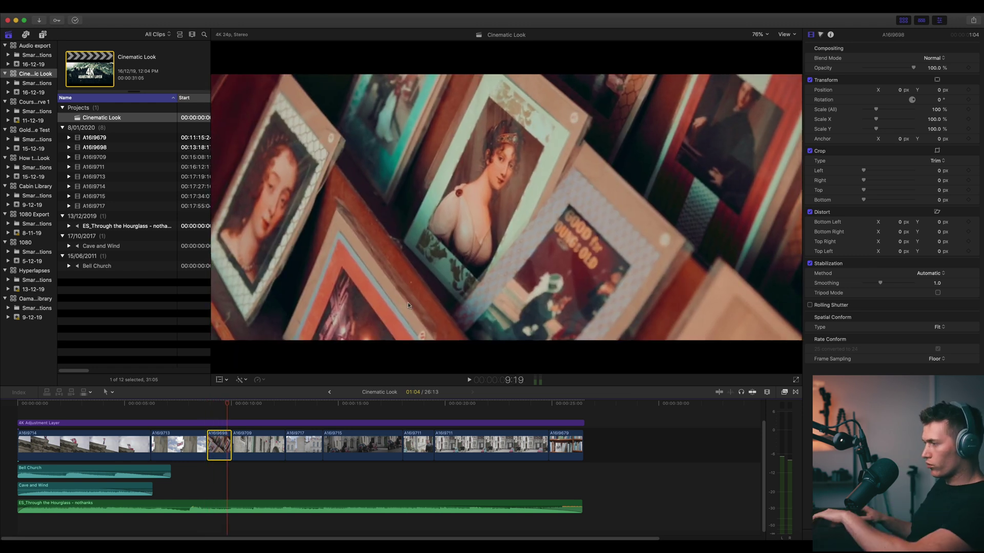
key(Left)
key(Left)
key(Left)
key(Left)
key(Left)
key(Left)
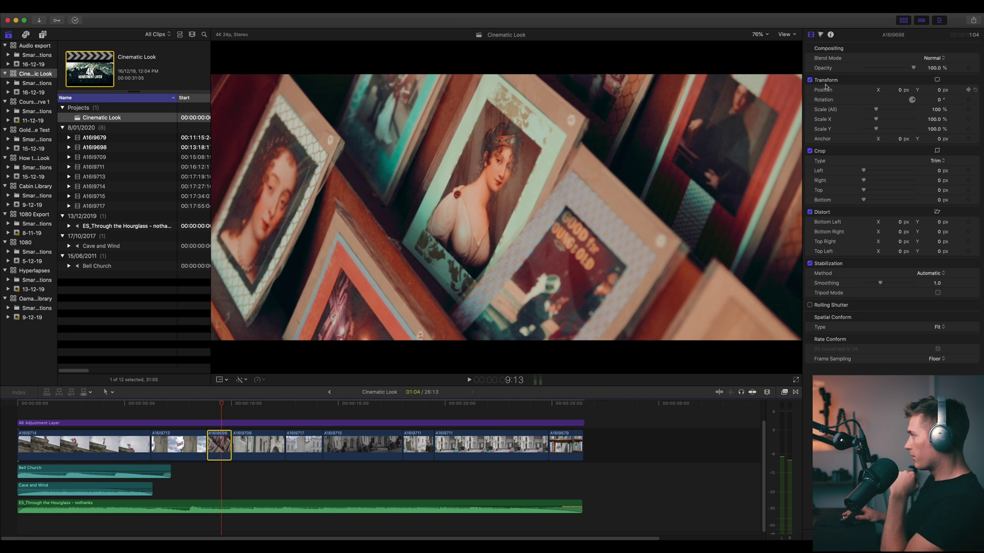
click(821, 35)
click(840, 49)
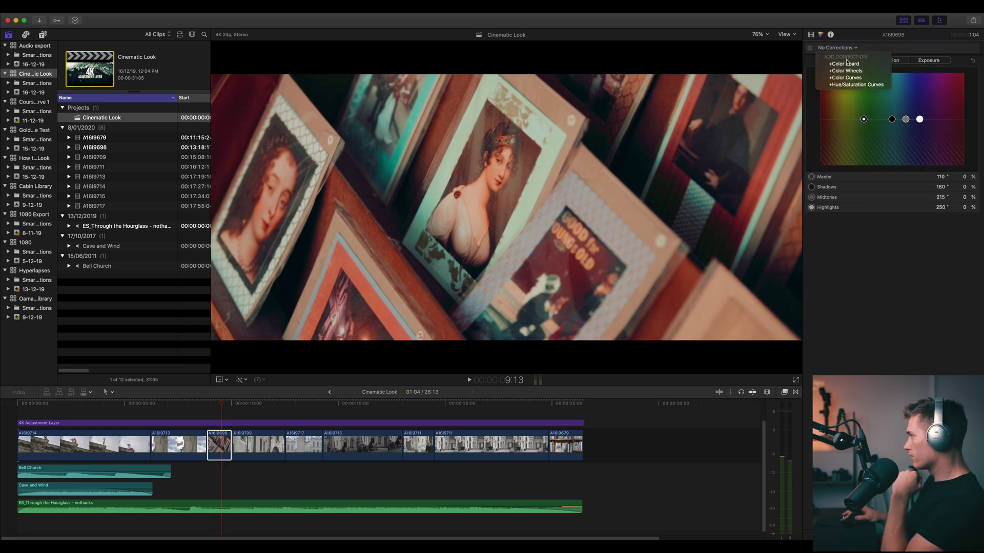
click(861, 64)
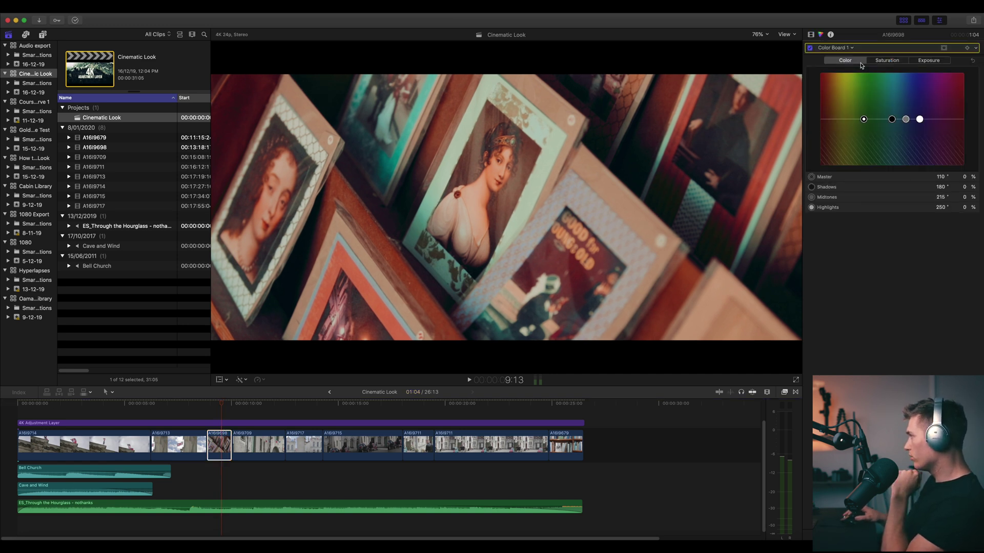
Add a shape mask over the central portrait and set Master exposure to -4%.
click(946, 50)
click(904, 50)
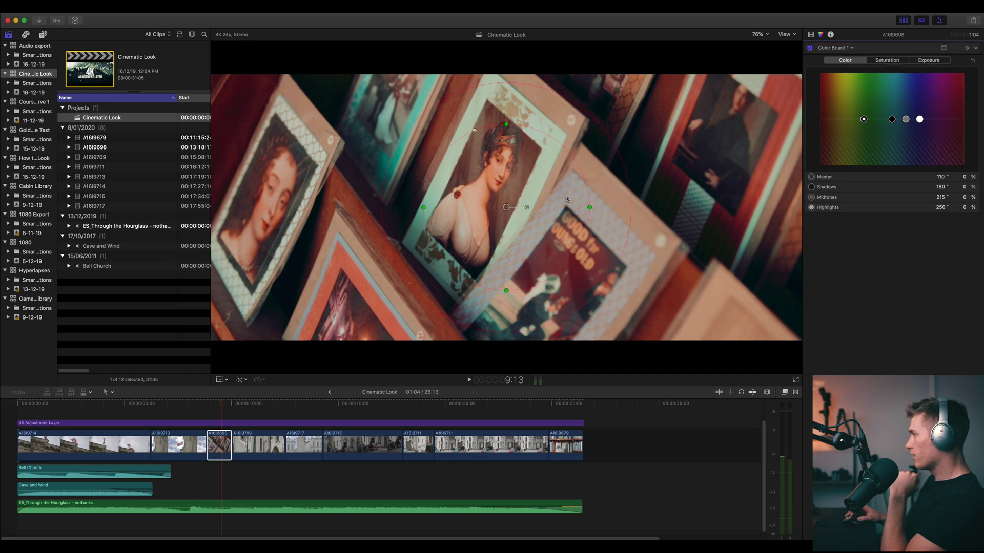
drag(506, 207, 512, 167)
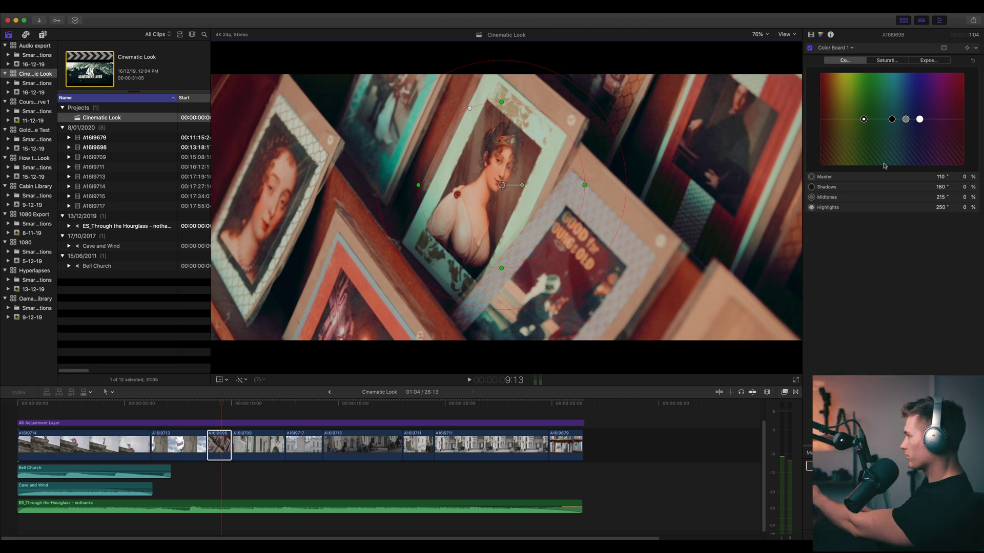
click(917, 60)
drag(825, 119, 826, 119)
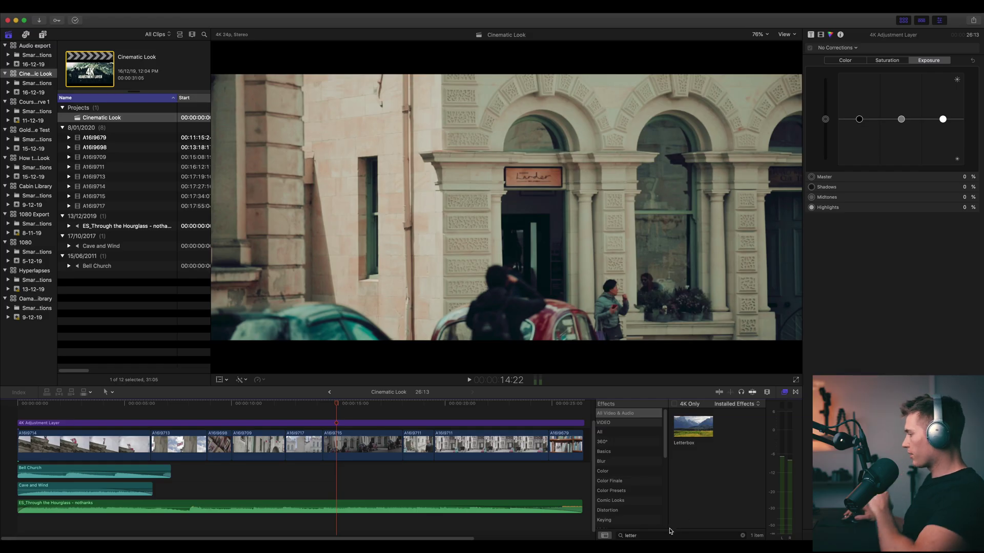
Apply Film Grain to the 4K Adjustment Layer with Realistic Grain style at amount 5.0.
click(661, 535)
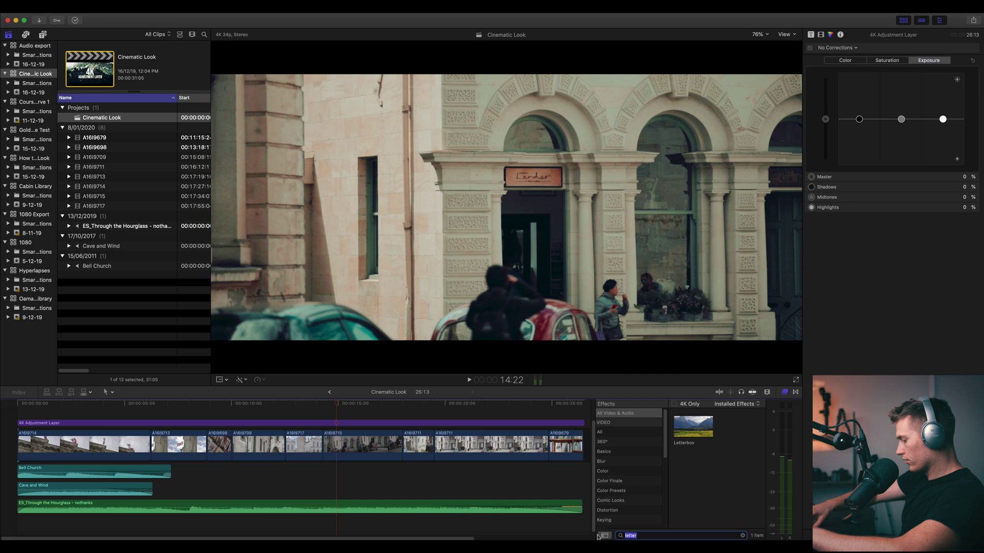
text(Gra)
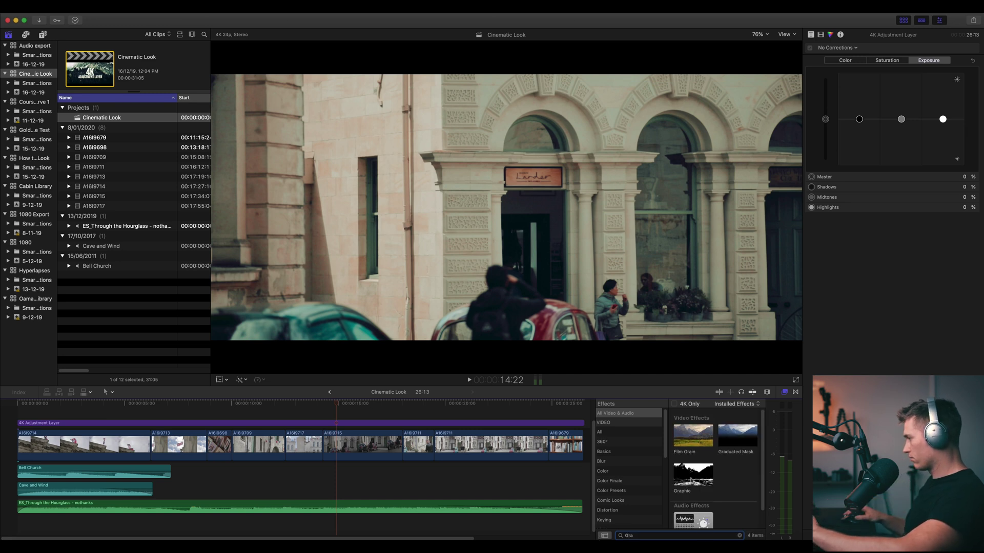
drag(698, 442, 379, 423)
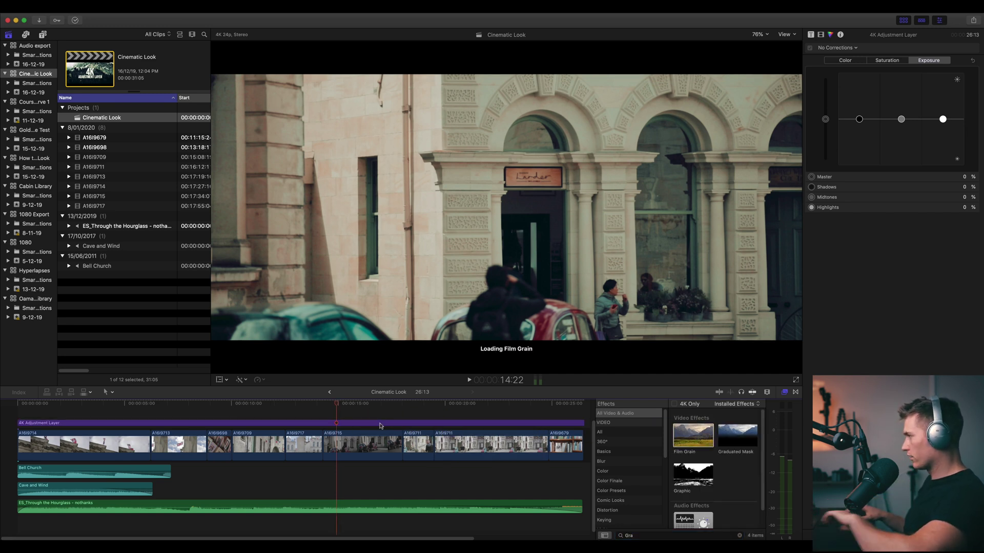
click(822, 34)
click(919, 272)
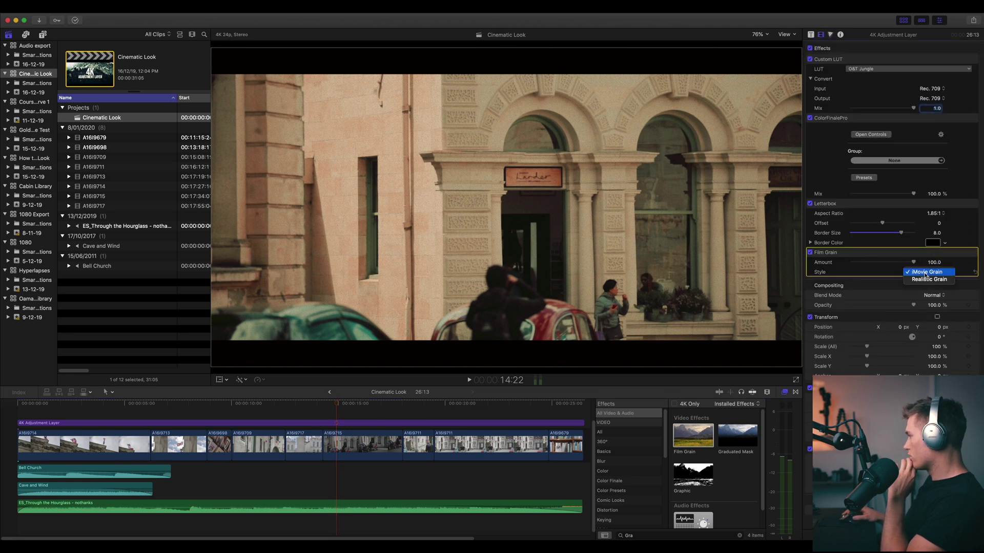
click(925, 276)
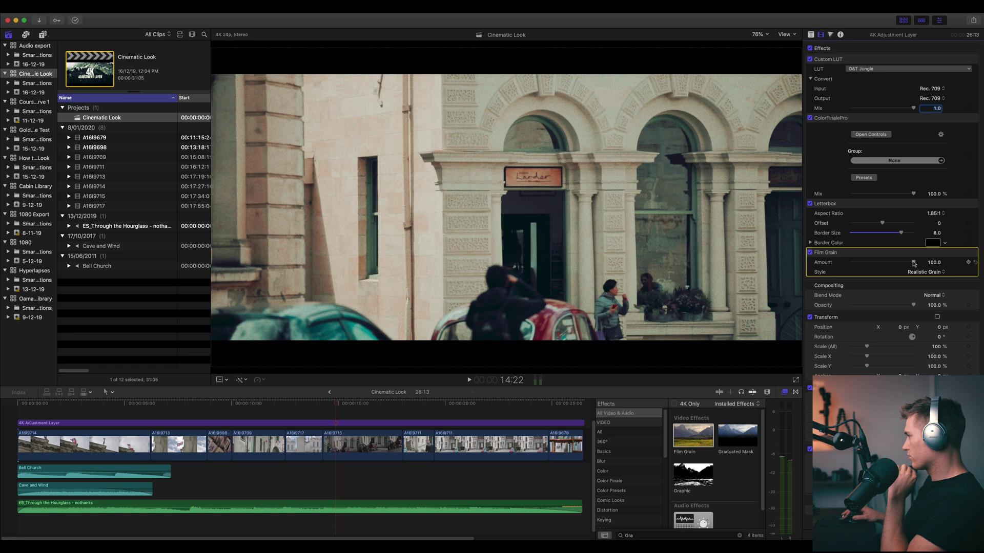
drag(914, 264, 855, 272)
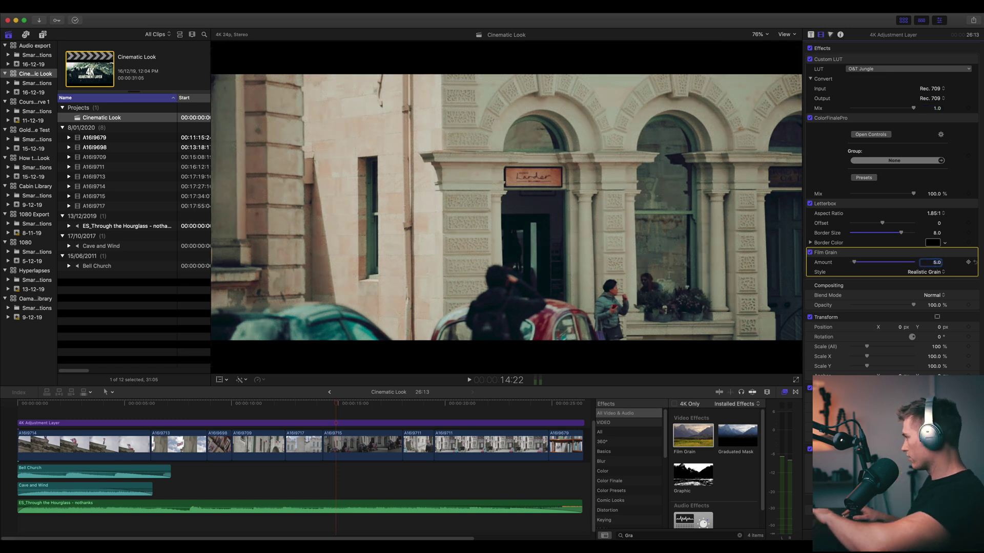
key(super+f)
Apply Sharpen at 0.7 to the adjustment layer and preview the result.
text(sharpe)
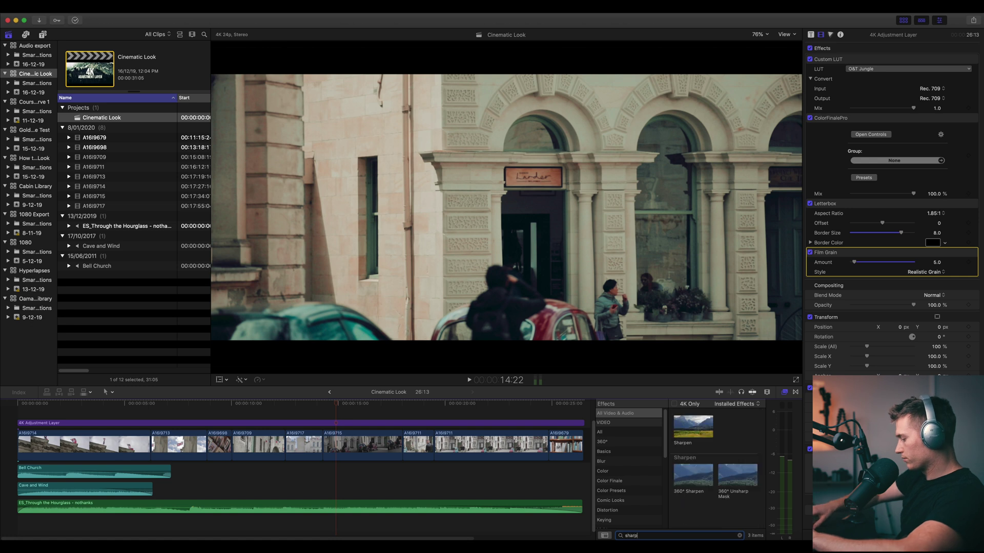
drag(693, 426, 363, 425)
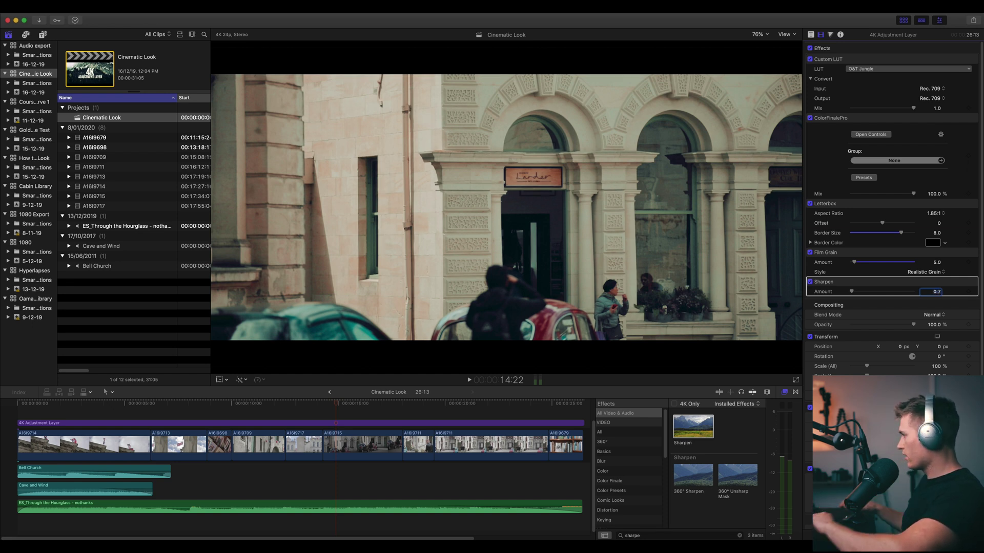
drag(204, 410, 280, 406)
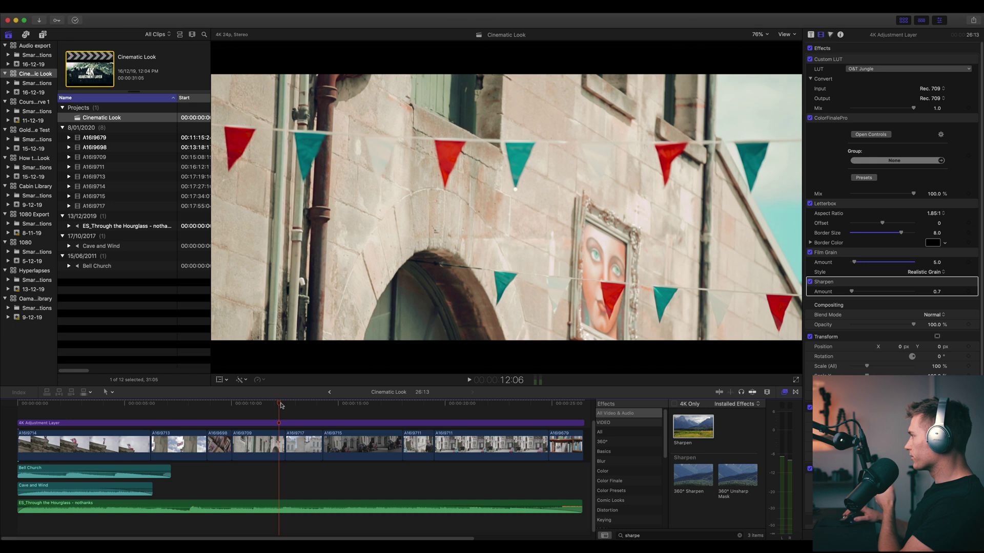
Show the ColorFinalePro Color Wheels for the adjustment layer, then review playback from the picture-frames shot.
click(861, 135)
click(562, 344)
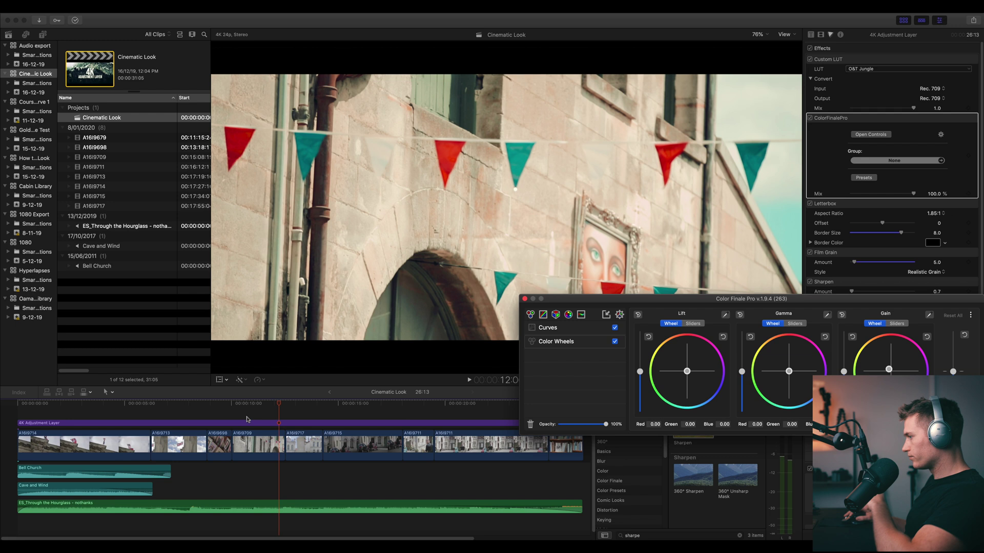
click(241, 412)
click(127, 404)
key(space)
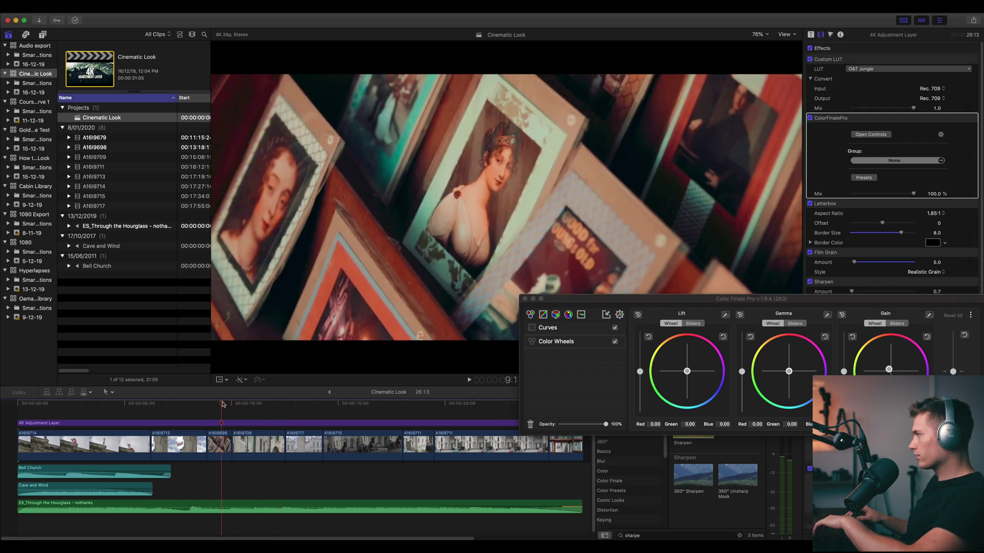
click(340, 403)
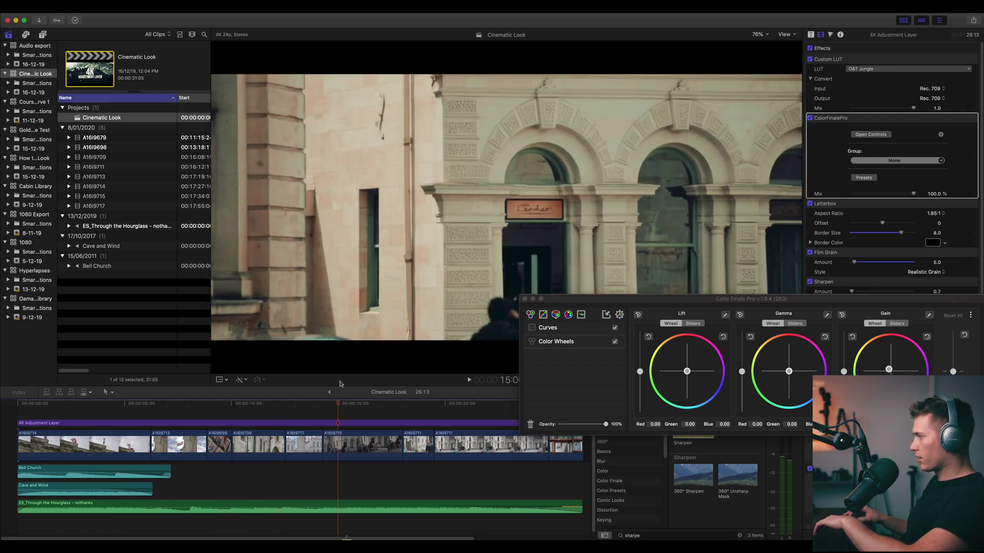